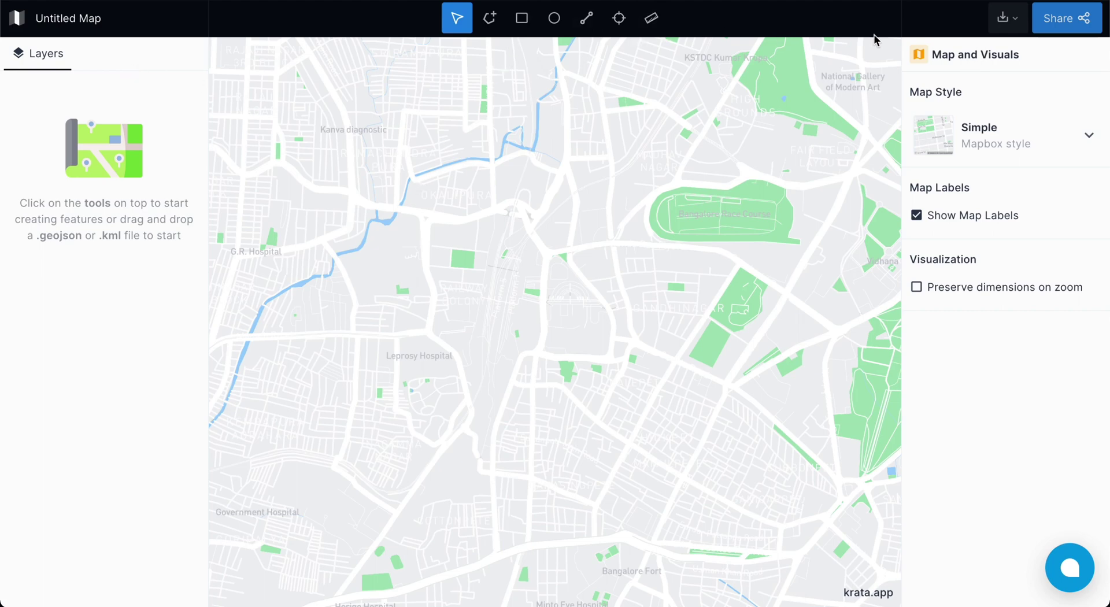
Rename the map to 'My new map'.
{"action": "left_click", "coordinate": [84, 23]}
{"action": "type", "text": "My new map"}
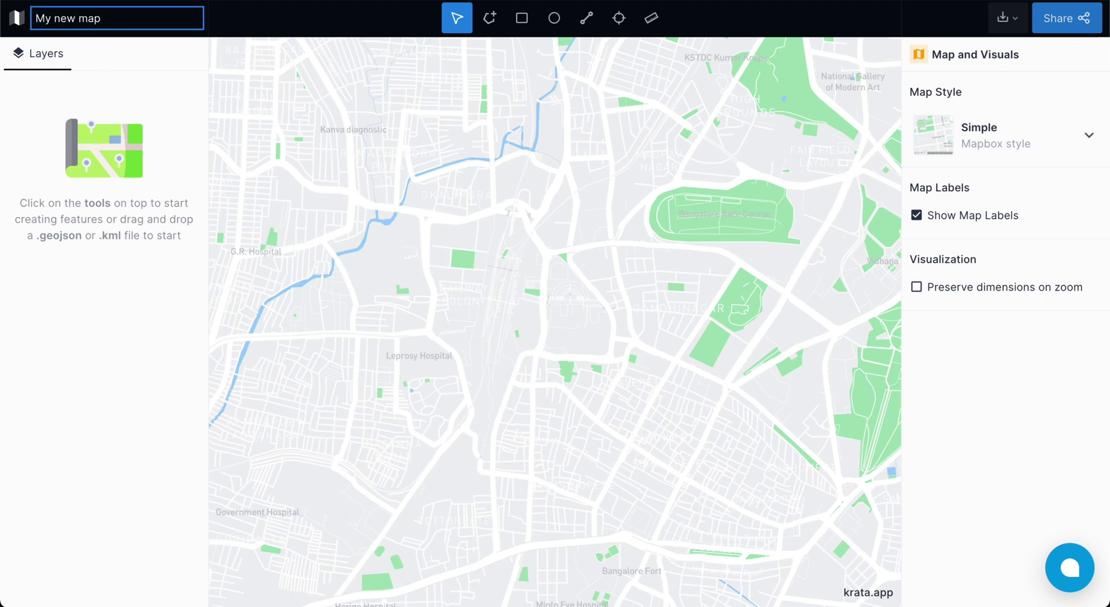
{"action": "key", "text": "Return"}
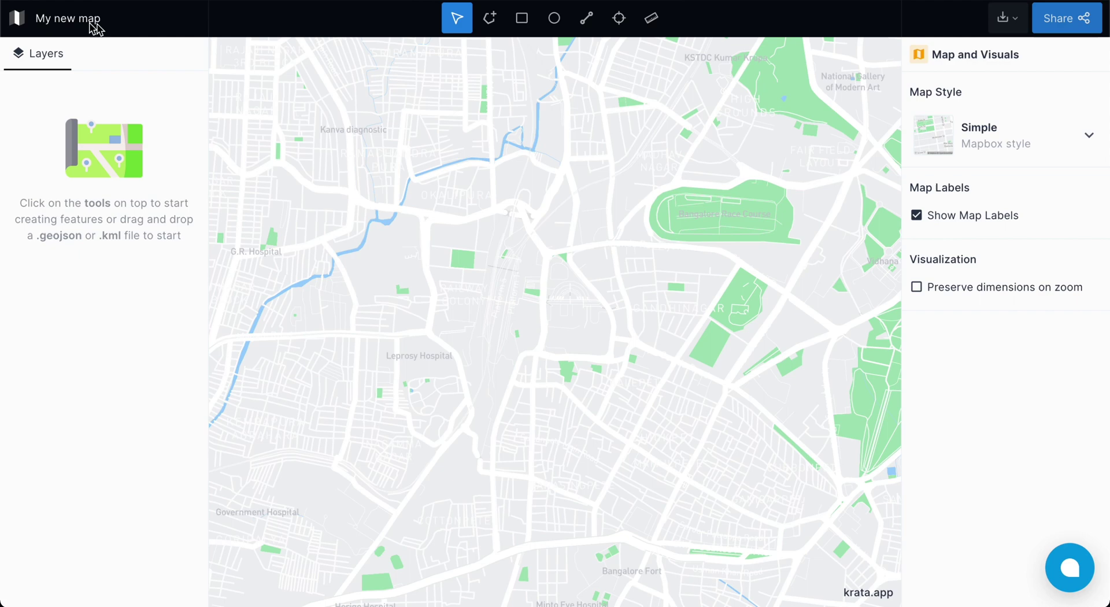
Try the Black and White map style, revert to Simple, and toggle map labels off and on.
{"action": "left_click", "coordinate": [962, 134]}
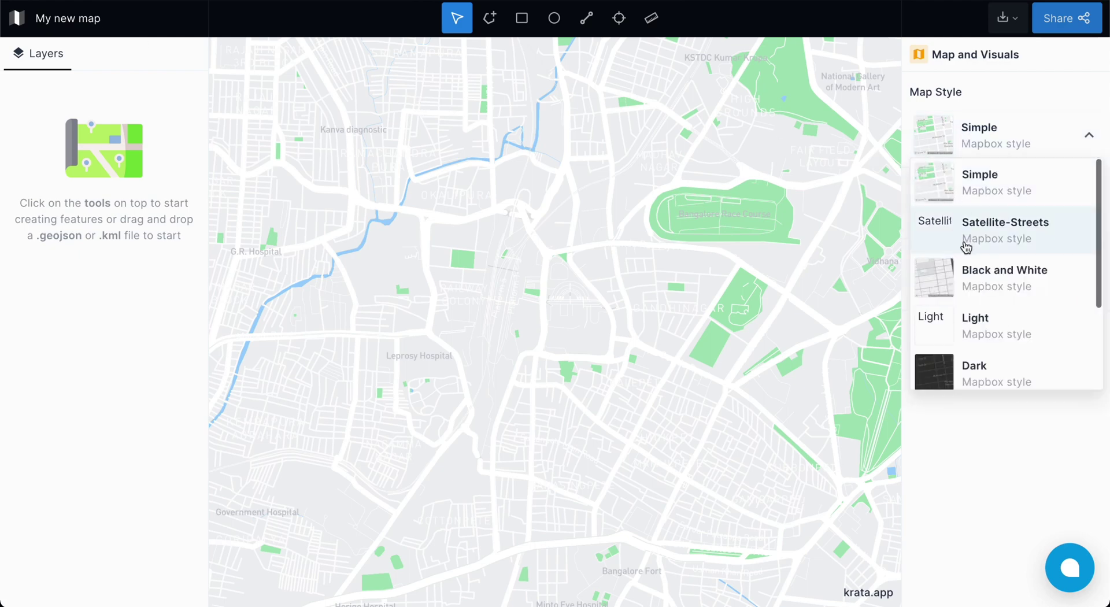
{"action": "left_click", "coordinate": [966, 272]}
{"action": "left_click", "coordinate": [1002, 149]}
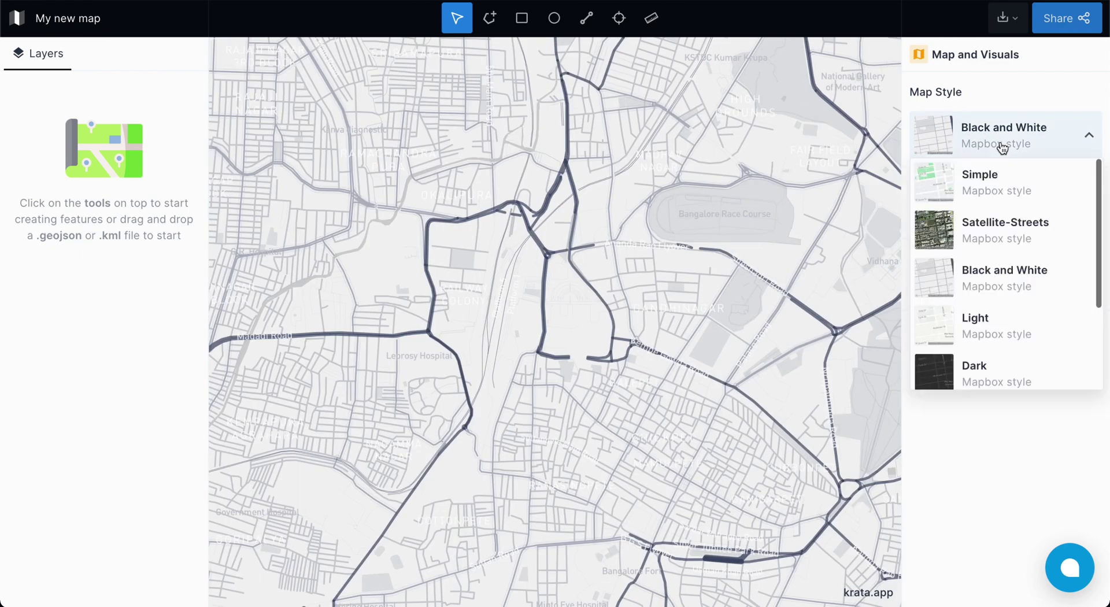
{"action": "left_click", "coordinate": [992, 193]}
{"action": "left_click", "coordinate": [958, 213]}
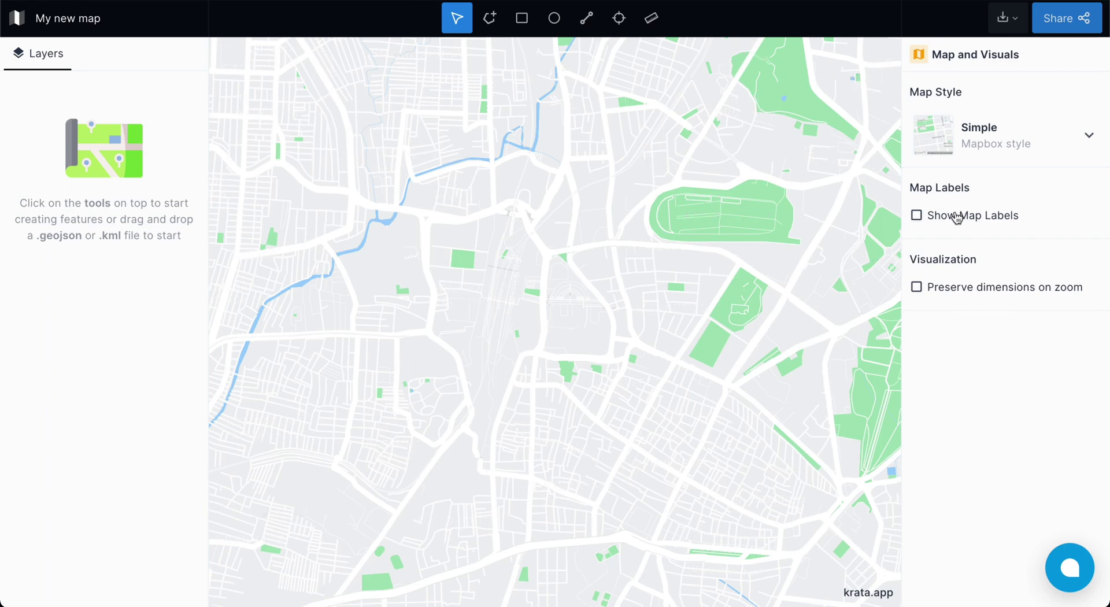
{"action": "left_click", "coordinate": [958, 213]}
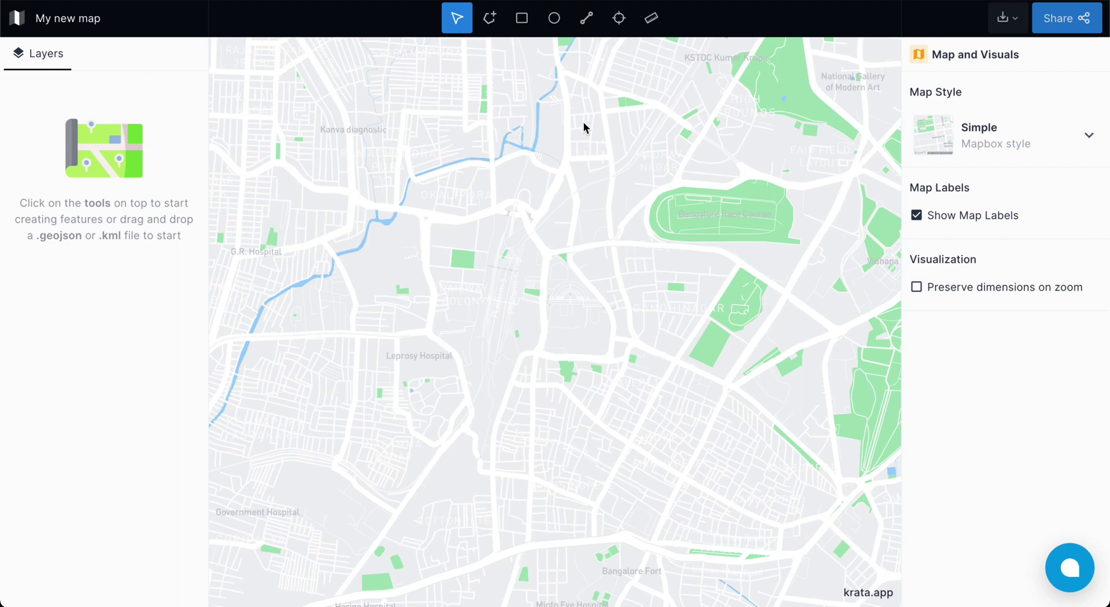
Draw a closed five-sided polygon west of the map centre.
{"action": "left_click", "coordinate": [492, 29]}
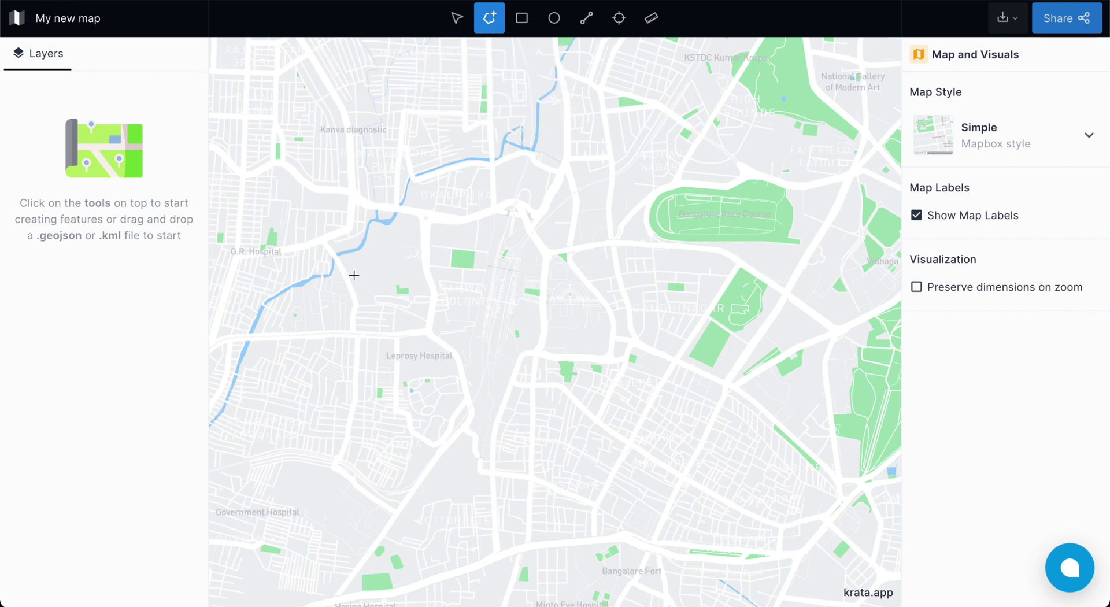
{"action": "left_click", "coordinate": [327, 238]}
{"action": "left_click", "coordinate": [344, 332]}
{"action": "left_click", "coordinate": [428, 331]}
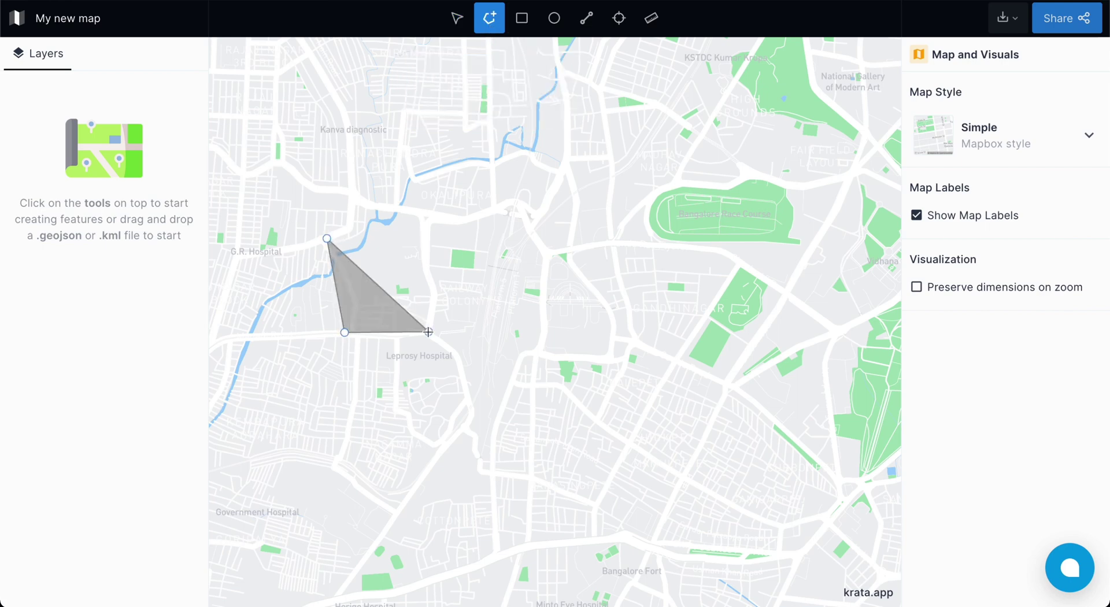
{"action": "left_click", "coordinate": [456, 271]}
{"action": "left_click", "coordinate": [425, 199]}
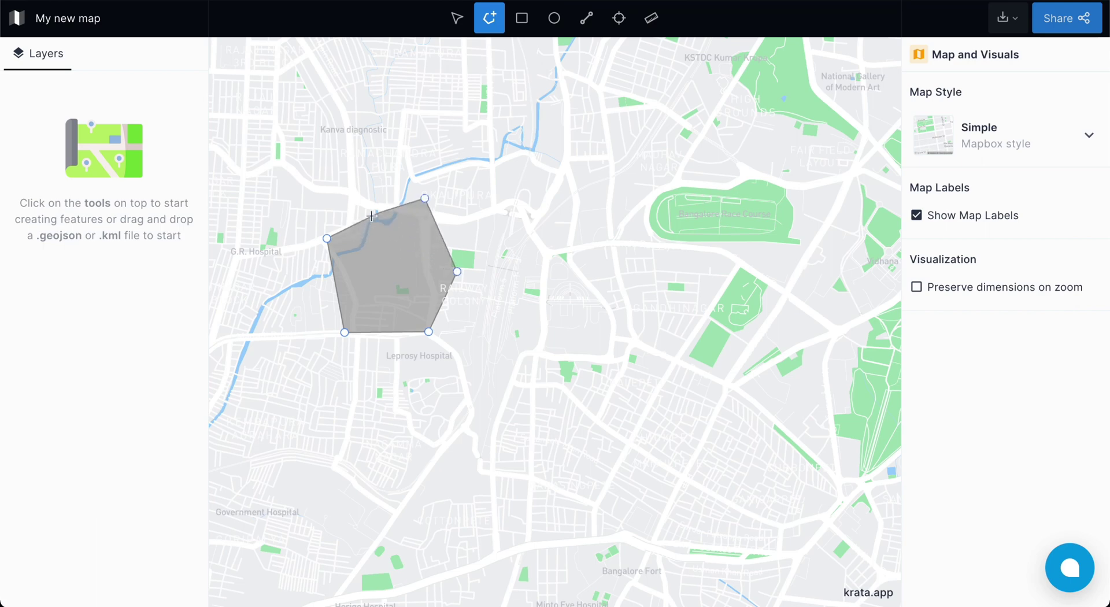
{"action": "left_click", "coordinate": [326, 238]}
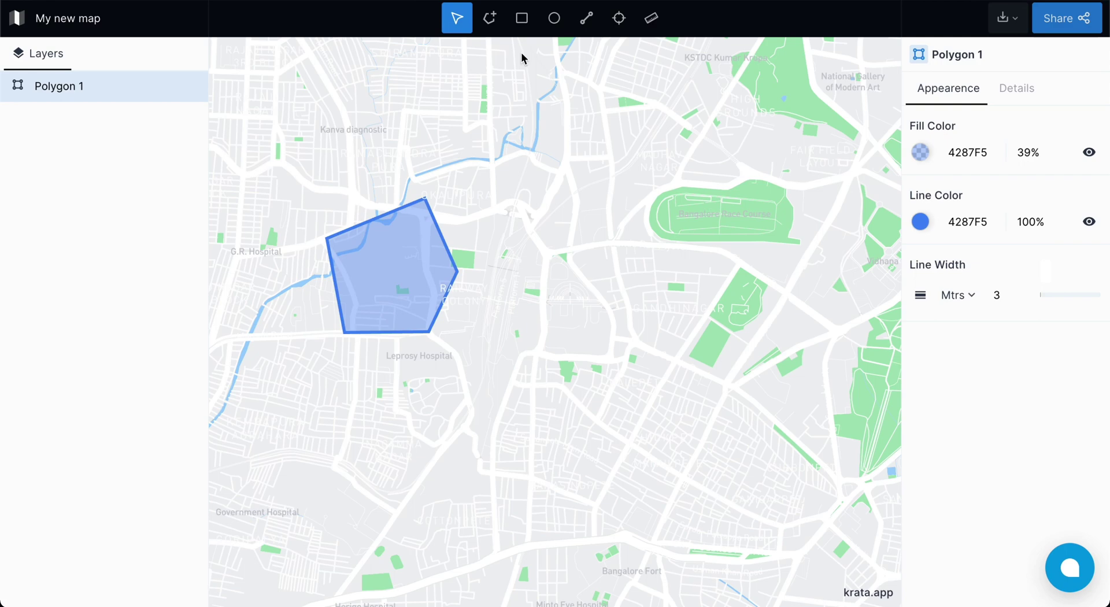
Draw a rectangle over Gandhinagar and a circle south of the other shapes.
{"action": "left_click", "coordinate": [522, 26]}
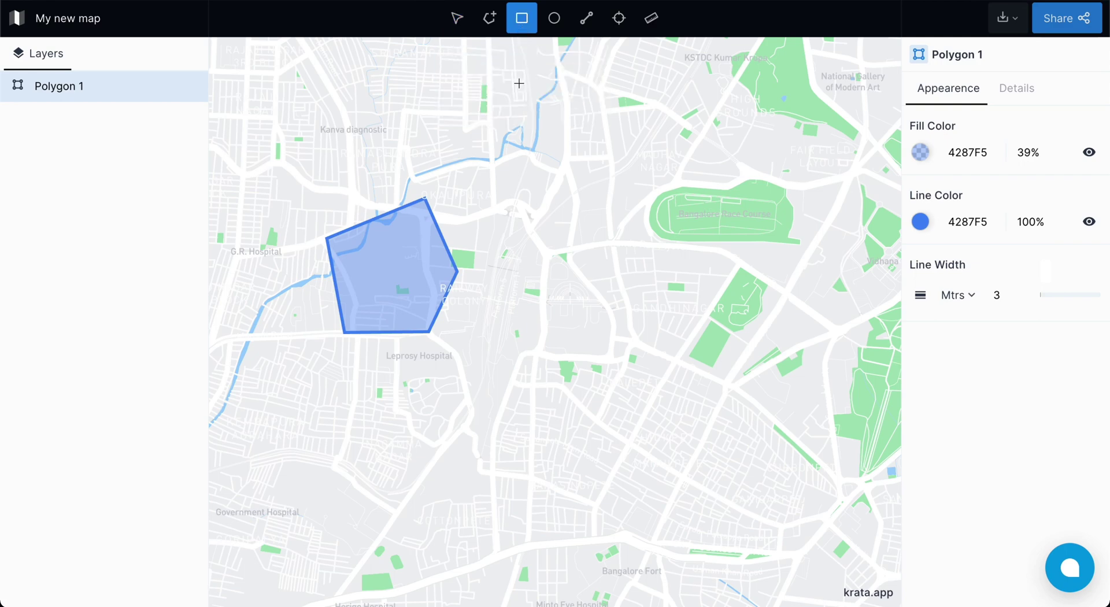
{"action": "left_click_drag", "start_coordinate": [517, 202], "coordinate": [710, 329]}
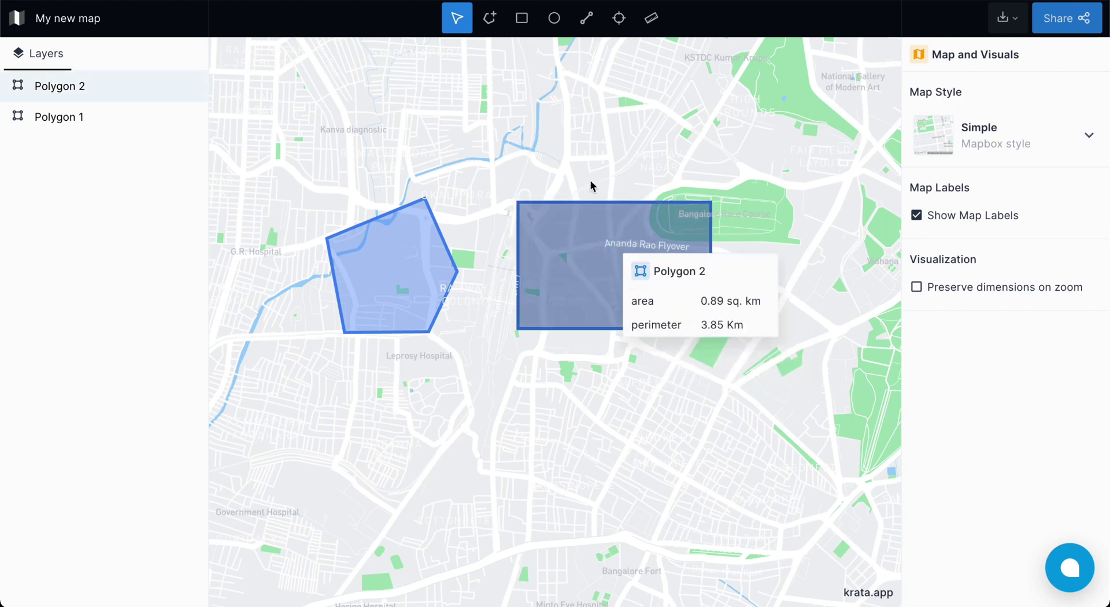
{"action": "left_click", "coordinate": [555, 21]}
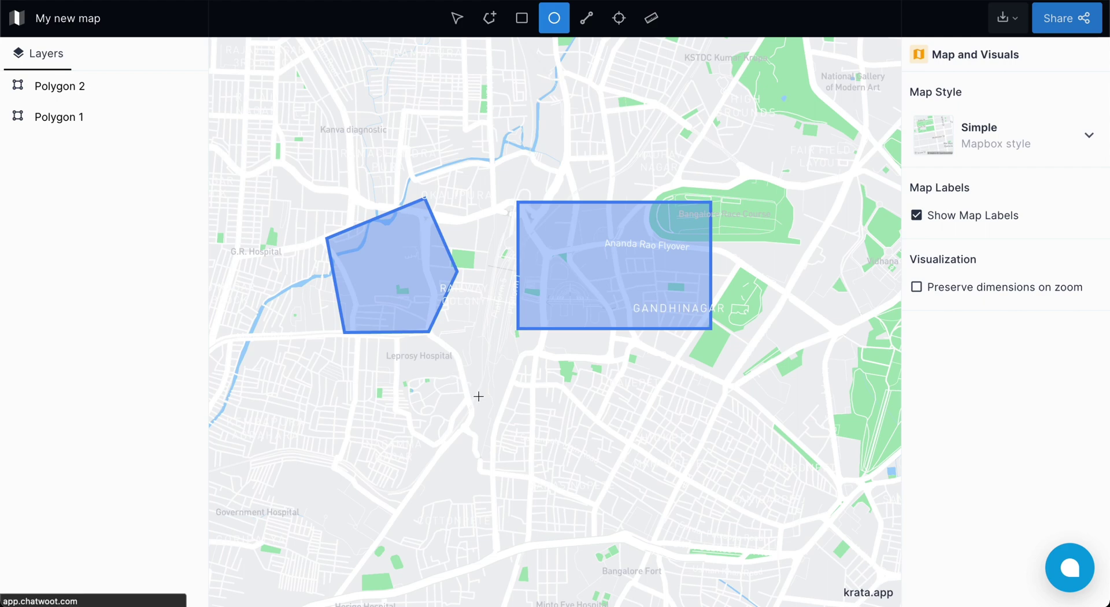
{"action": "left_click_drag", "start_coordinate": [479, 396], "coordinate": [533, 425]}
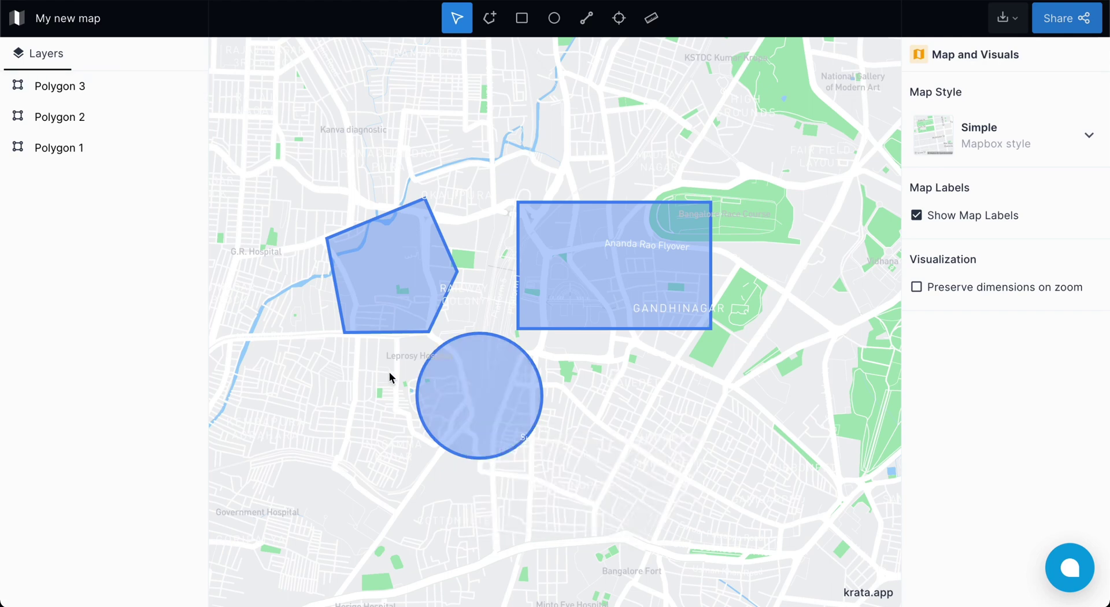
{"action": "mouse_move", "coordinate": [422, 277]}
Draw a five-vertex line running east from below the circle, then drop a point near the top right.
{"action": "left_click", "coordinate": [588, 20]}
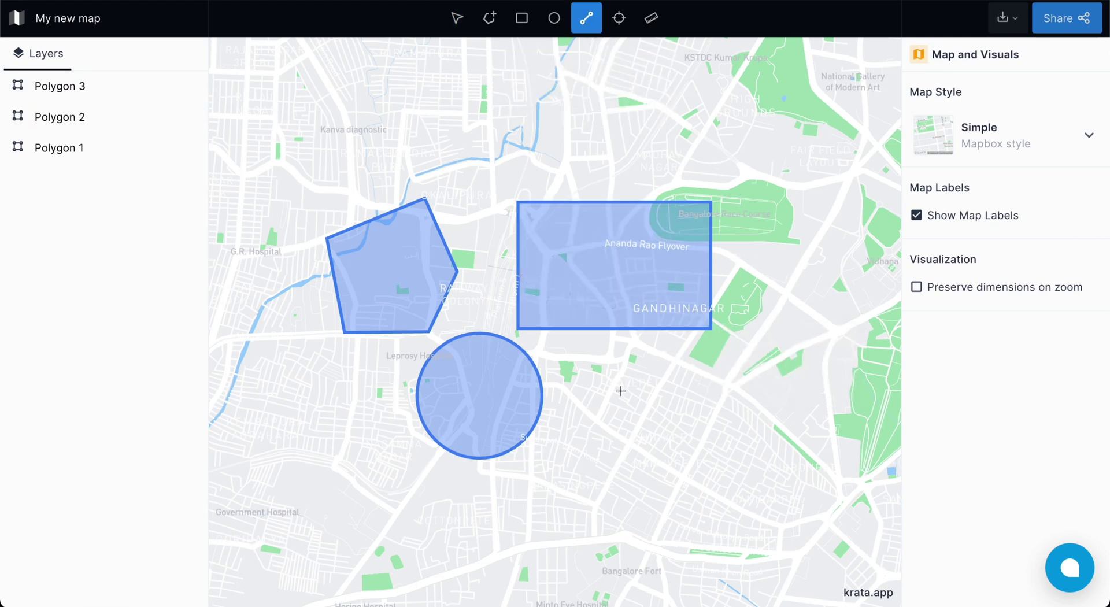
{"action": "left_click", "coordinate": [597, 415]}
{"action": "left_click", "coordinate": [627, 445]}
{"action": "left_click", "coordinate": [727, 362]}
{"action": "left_click", "coordinate": [807, 367]}
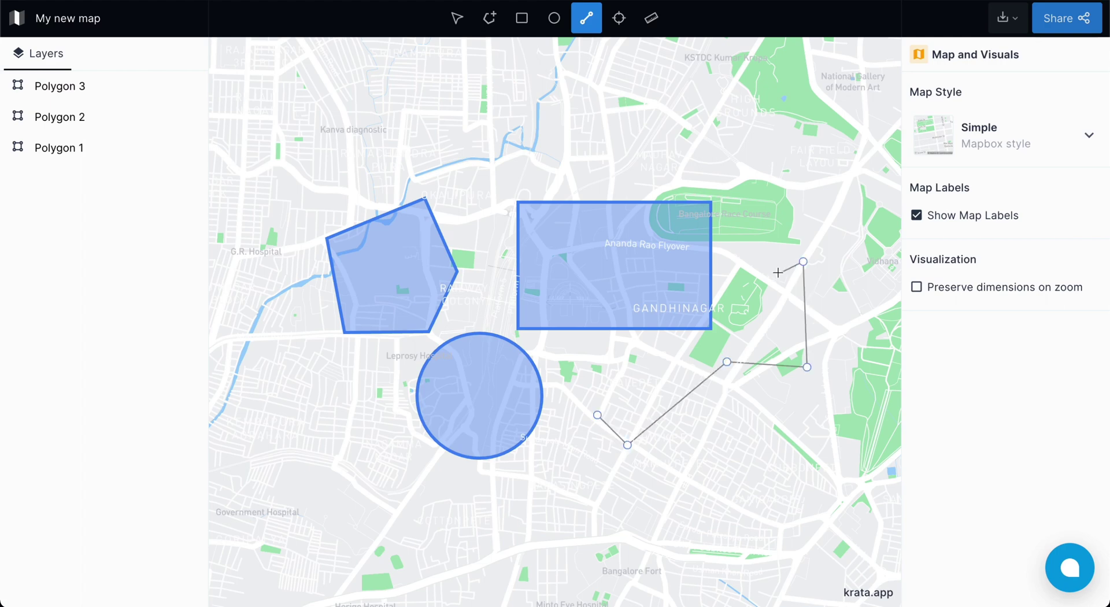
{"action": "double_click", "coordinate": [803, 260]}
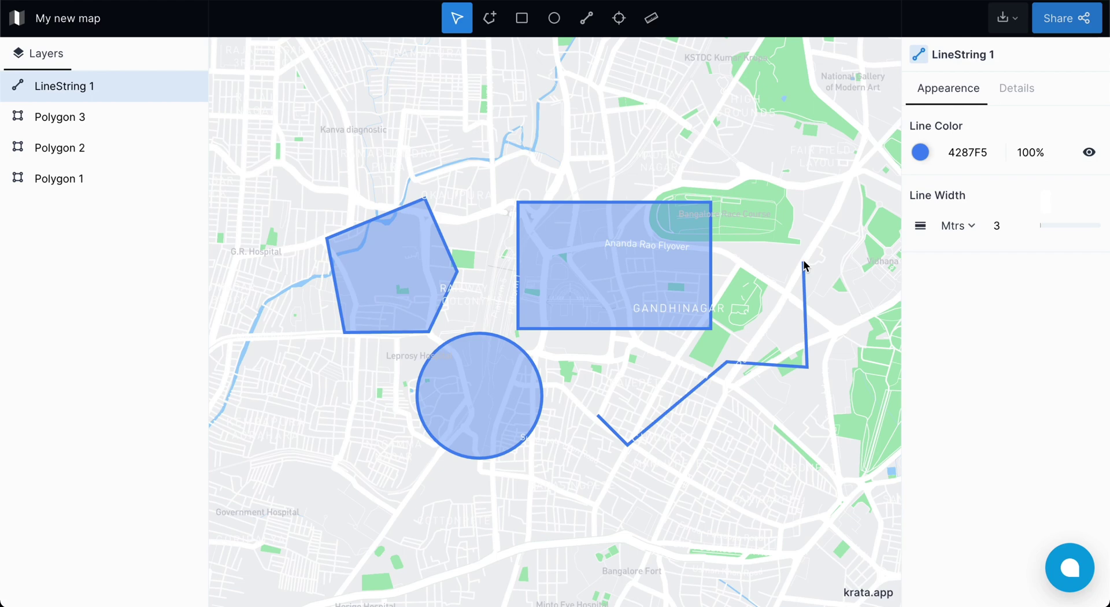
{"action": "left_click", "coordinate": [618, 23]}
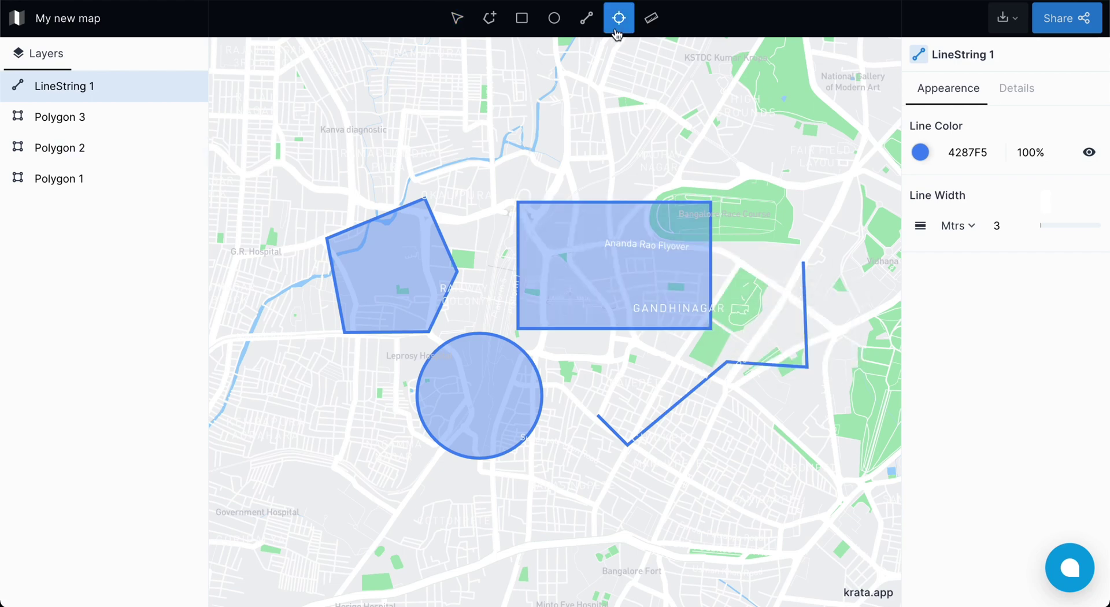
{"action": "left_click", "coordinate": [736, 164]}
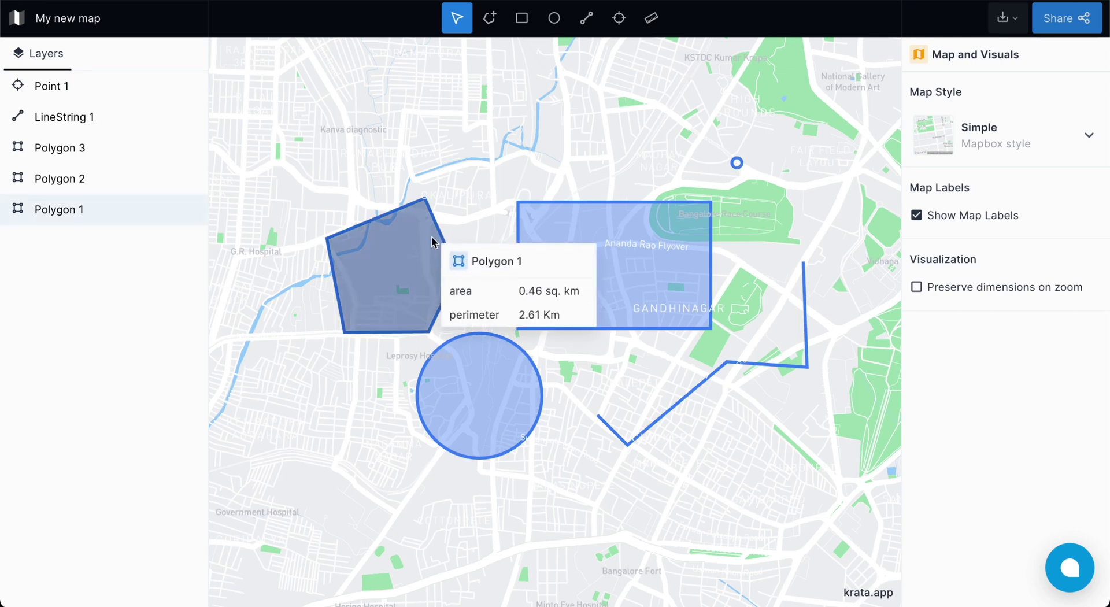
Modify Polygon 1 by pulling its top corner north and adding a new upper-left vertex.
{"action": "left_click", "coordinate": [395, 259]}
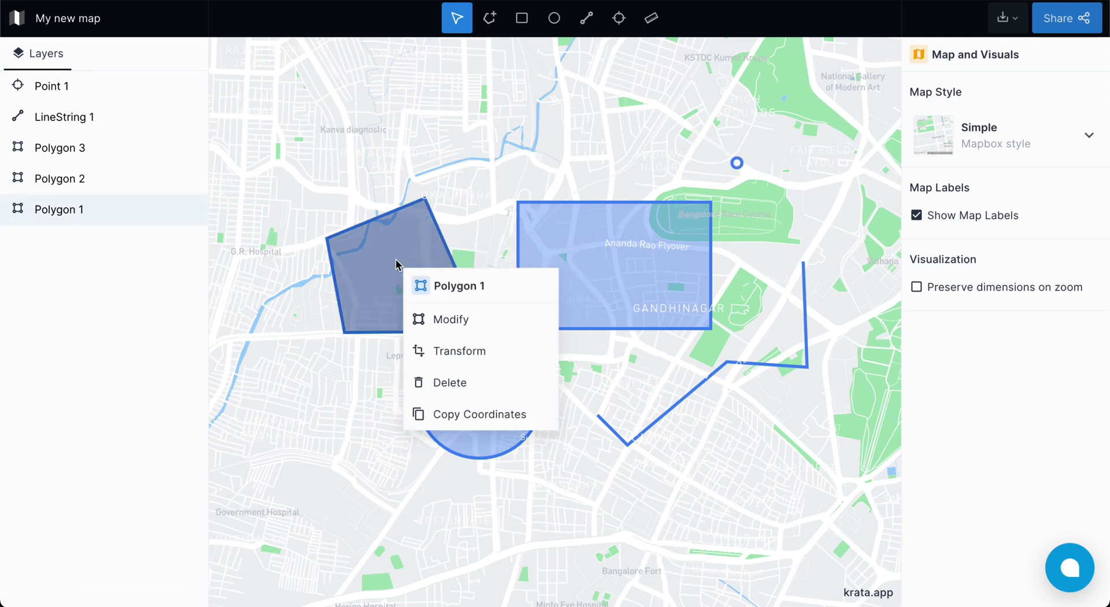
{"action": "left_click", "coordinate": [450, 321]}
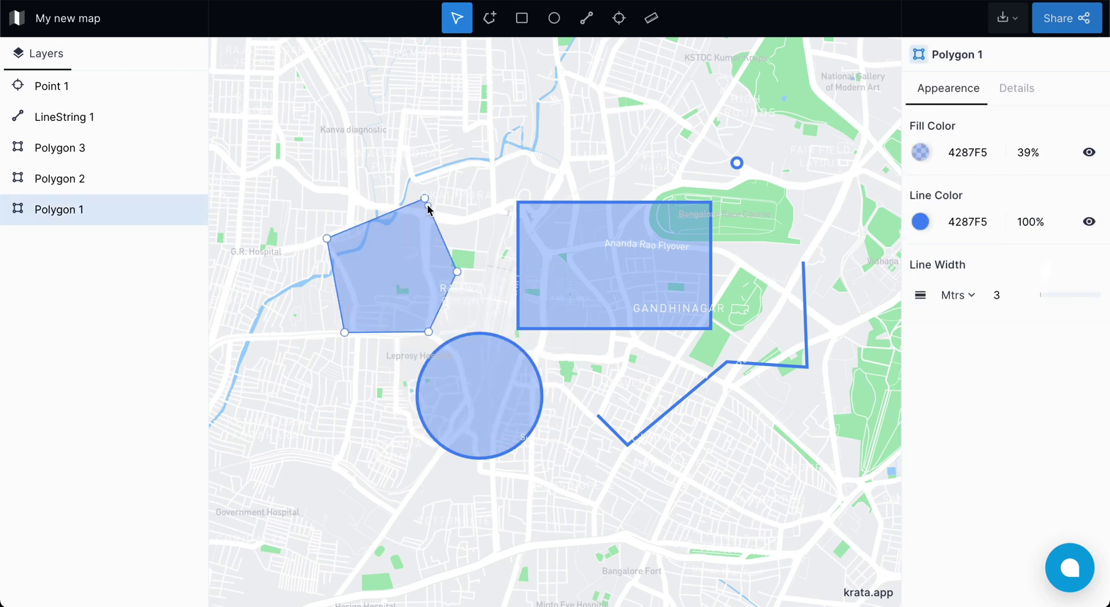
{"action": "left_click_drag", "start_coordinate": [426, 203], "coordinate": [458, 157]}
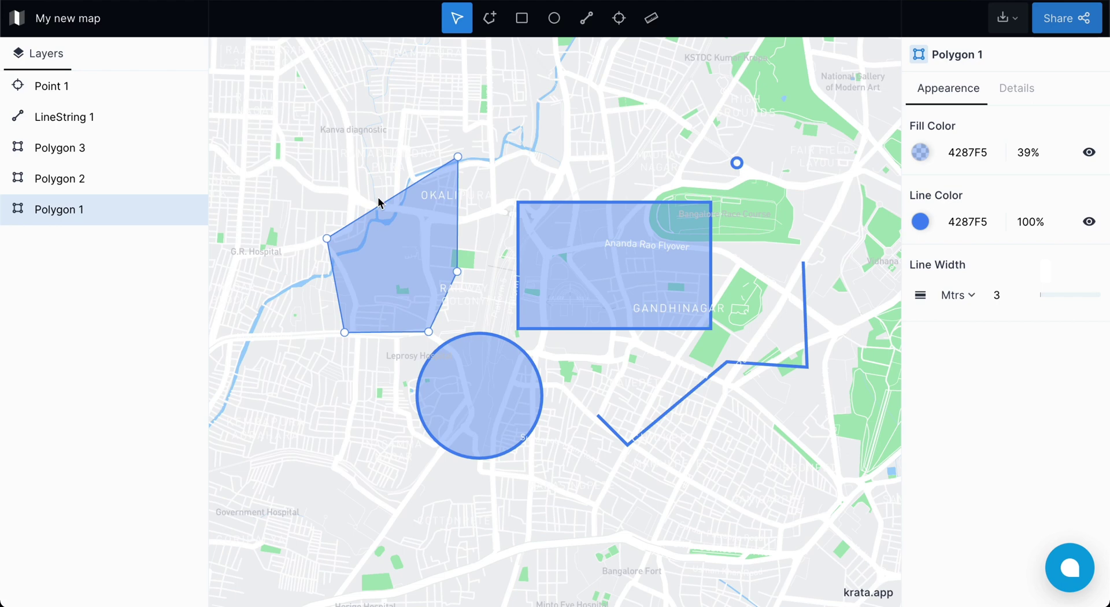
{"action": "left_click_drag", "start_coordinate": [385, 201], "coordinate": [334, 164]}
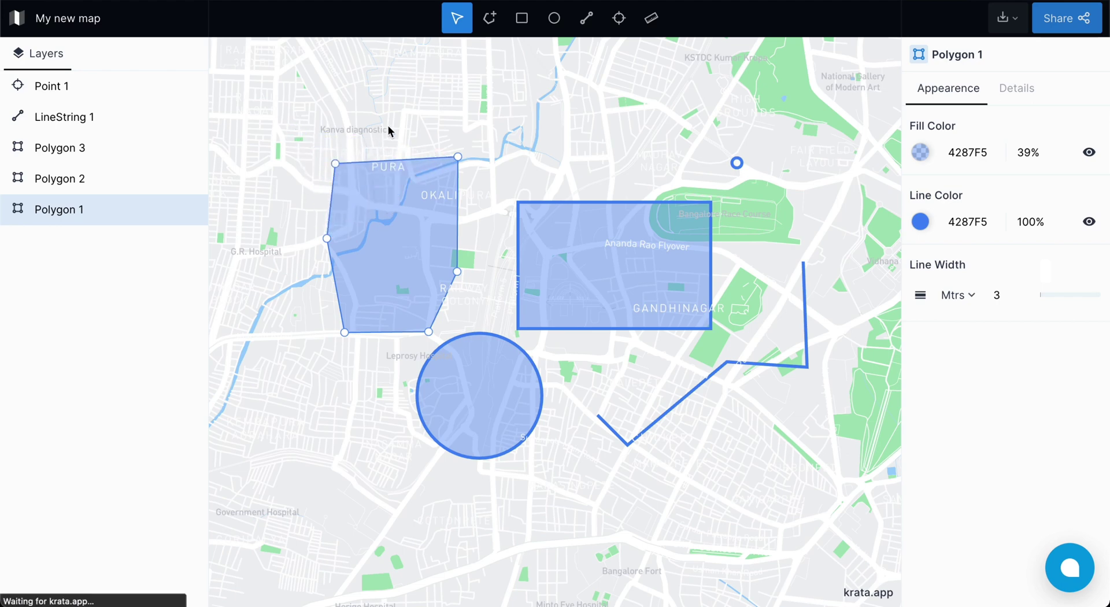
{"action": "left_click", "coordinate": [389, 126]}
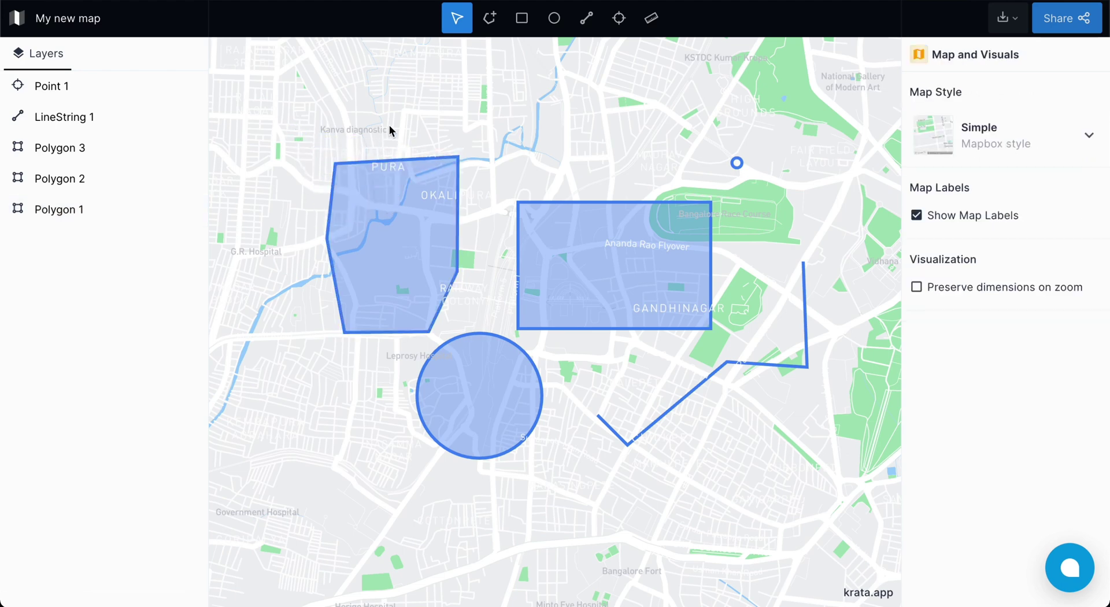
Resize Polygon 1 to a narrower shape and move it northwest onto Ramachandrapura.
{"action": "left_click", "coordinate": [423, 215]}
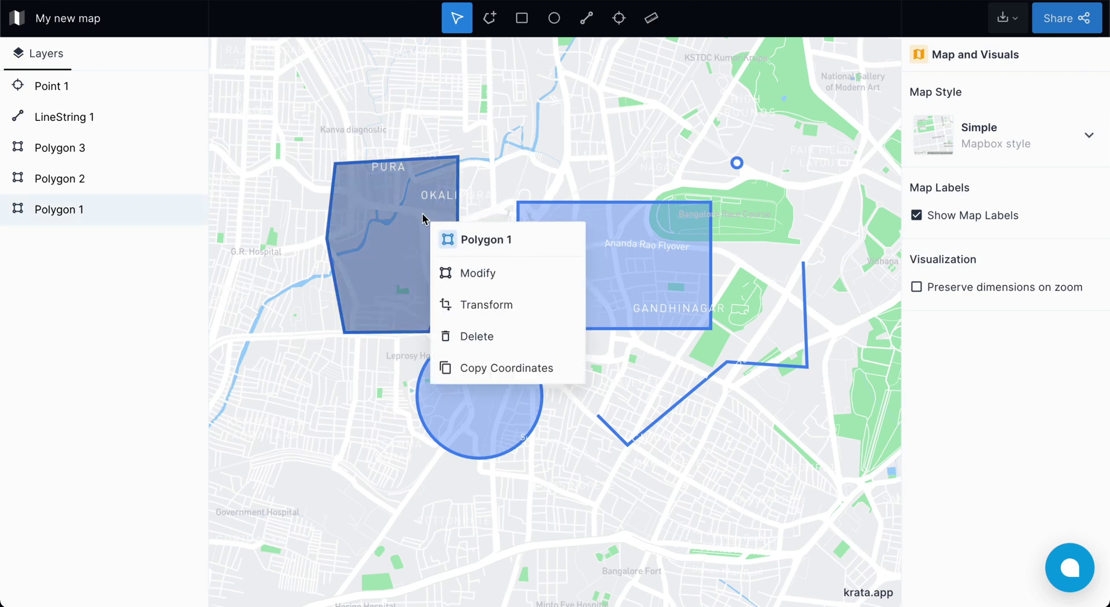
{"action": "left_click", "coordinate": [483, 305]}
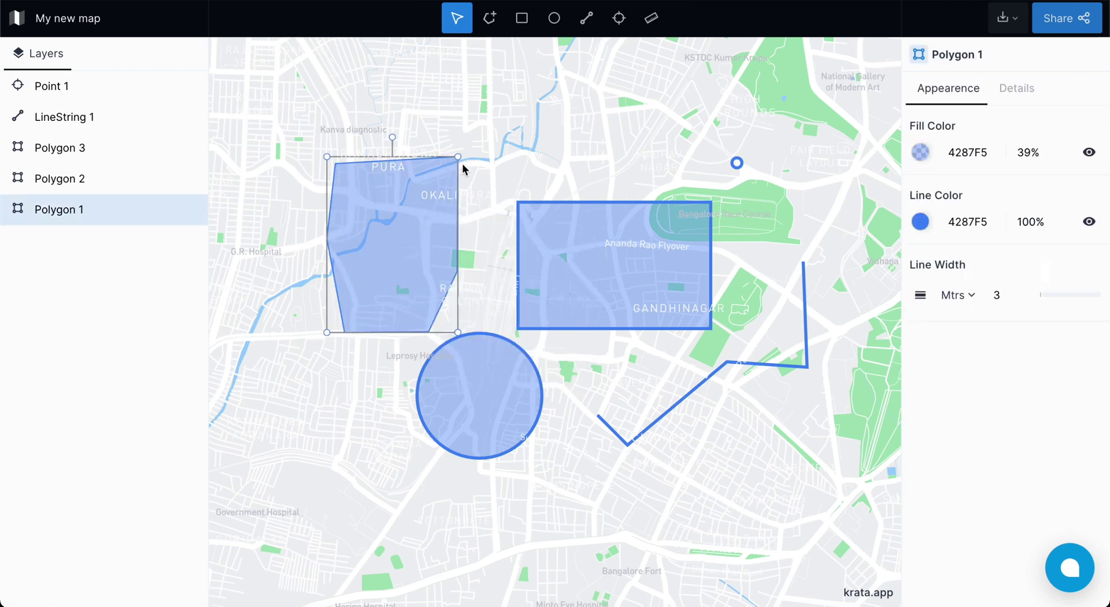
{"action": "left_click_drag", "start_coordinate": [459, 155], "coordinate": [443, 240]}
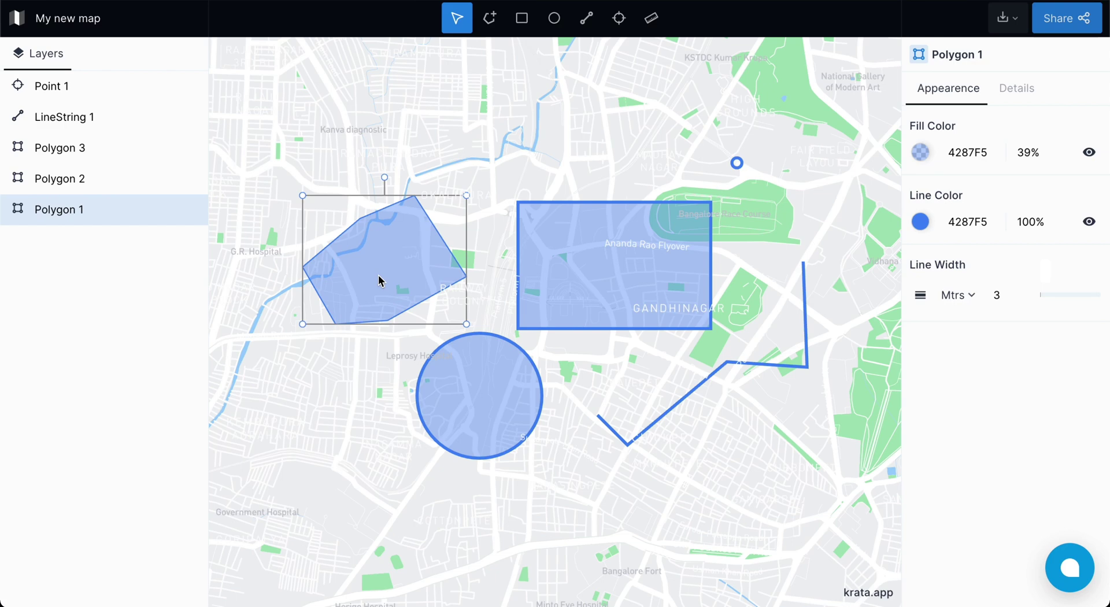
{"action": "left_click_drag", "start_coordinate": [379, 281], "coordinate": [343, 187]}
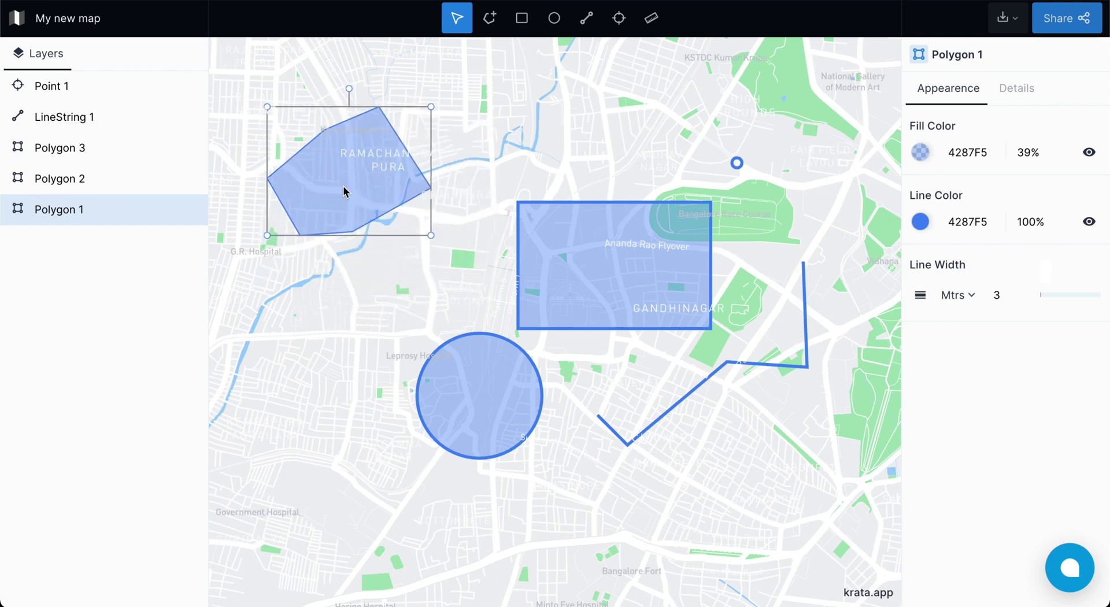
{"action": "left_click", "coordinate": [500, 178]}
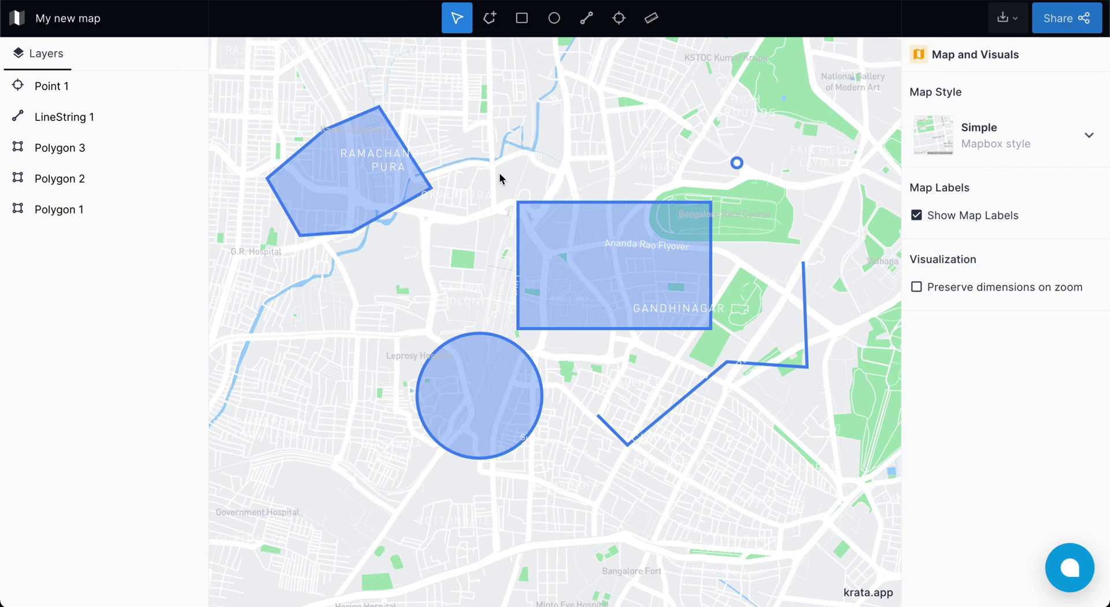
Set Polygon 1's fill colour to 3164B5.
{"action": "left_click", "coordinate": [405, 178]}
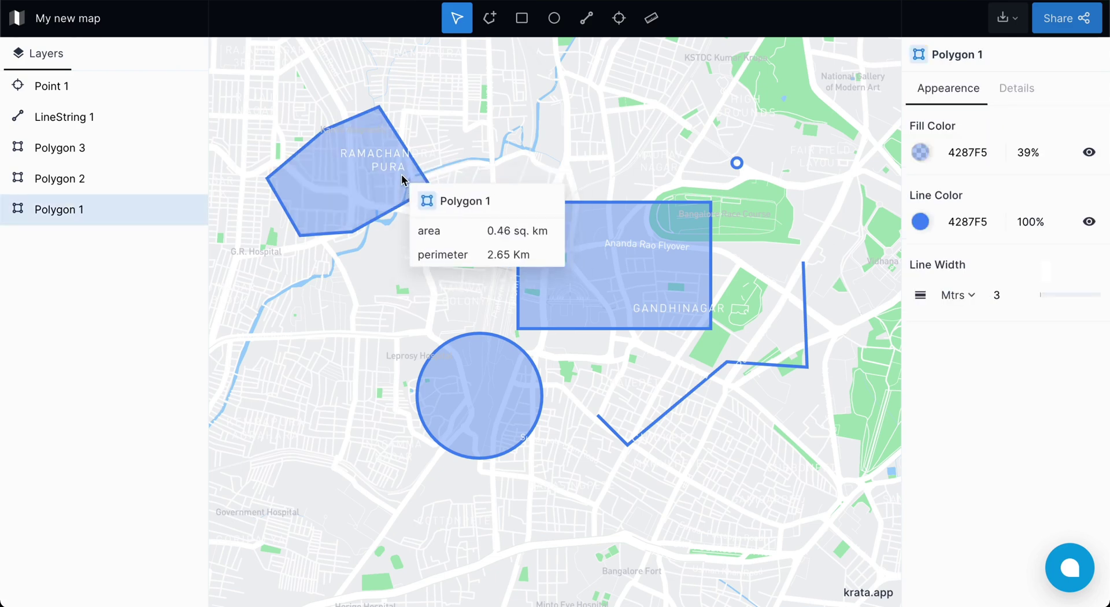
{"action": "left_click", "coordinate": [920, 153]}
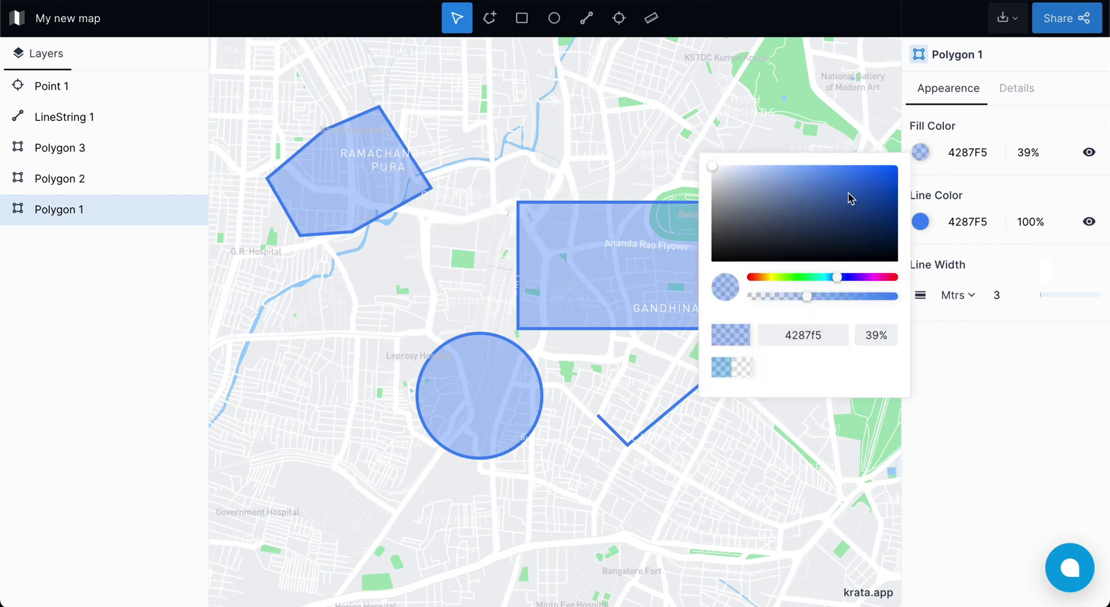
{"action": "left_click", "coordinate": [848, 193]}
{"action": "left_click", "coordinate": [928, 182]}
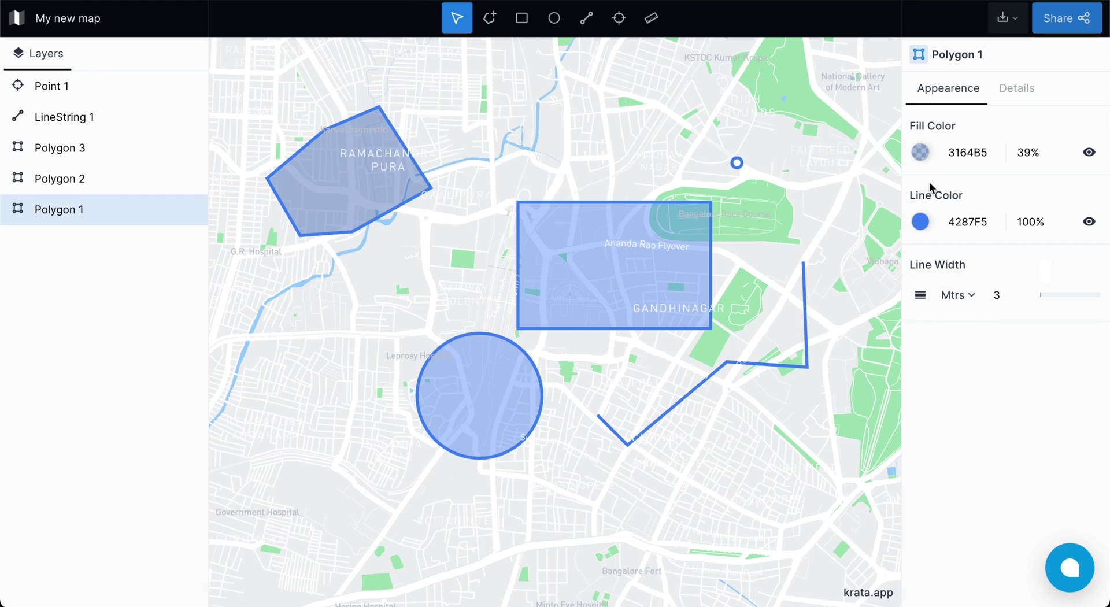
Set Polygon 1's outline colour to purple 9E19B3, leaving line width unchanged.
{"action": "left_click", "coordinate": [920, 222]}
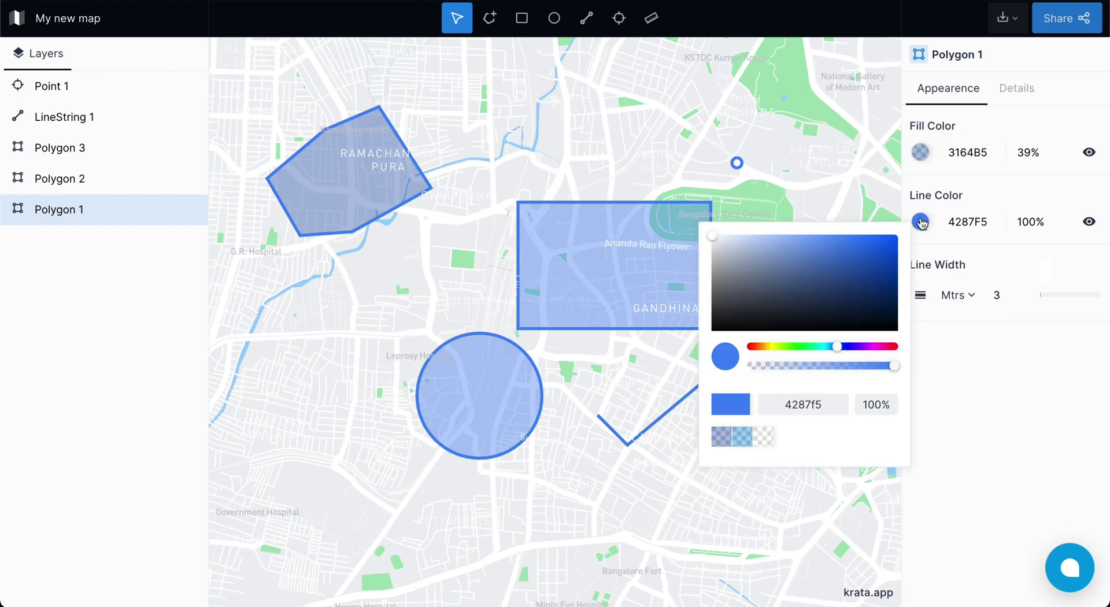
{"action": "left_click", "coordinate": [867, 347]}
{"action": "left_click", "coordinate": [872, 267]}
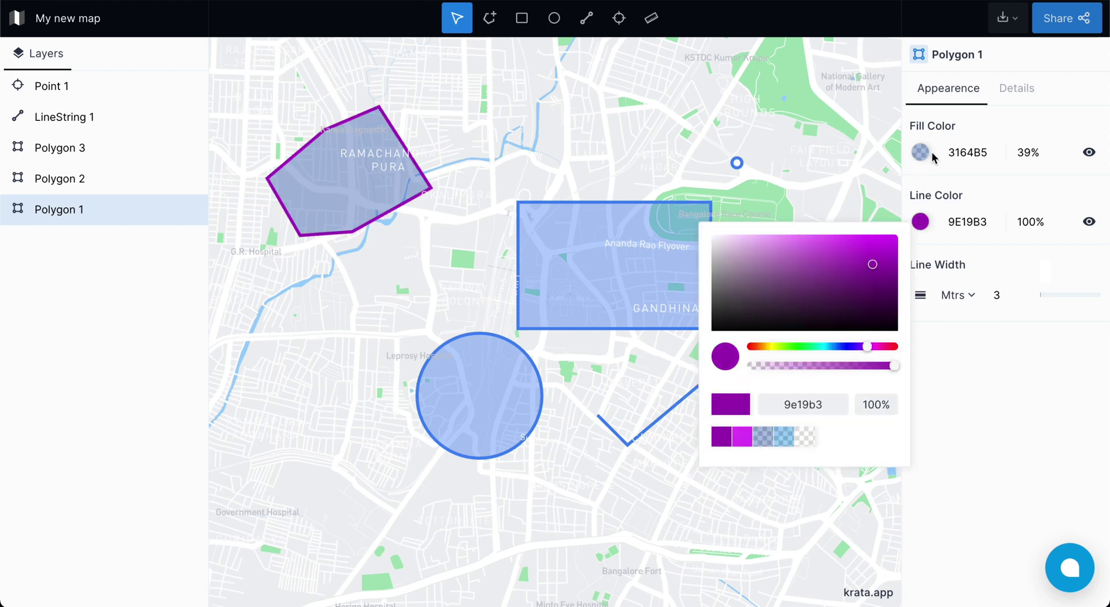
{"action": "left_click", "coordinate": [1012, 295]}
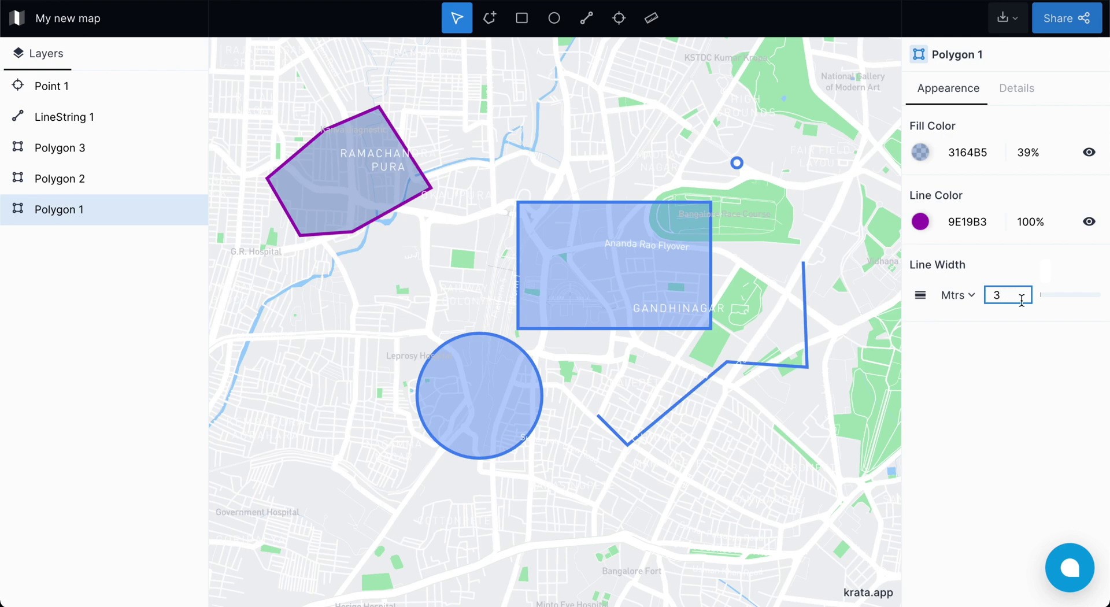
{"action": "left_click", "coordinate": [1008, 338]}
Check Polygon 2's details: 0.89 sq. km area and 3.85 Km perimeter.
{"action": "mouse_move", "coordinate": [646, 259]}
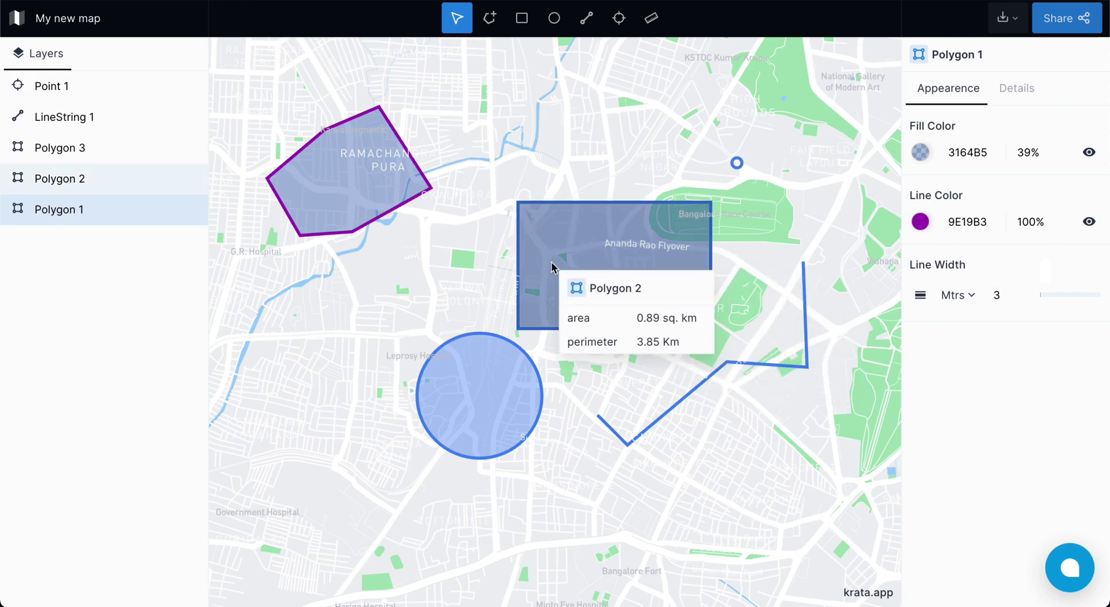
{"action": "mouse_move", "coordinate": [381, 169]}
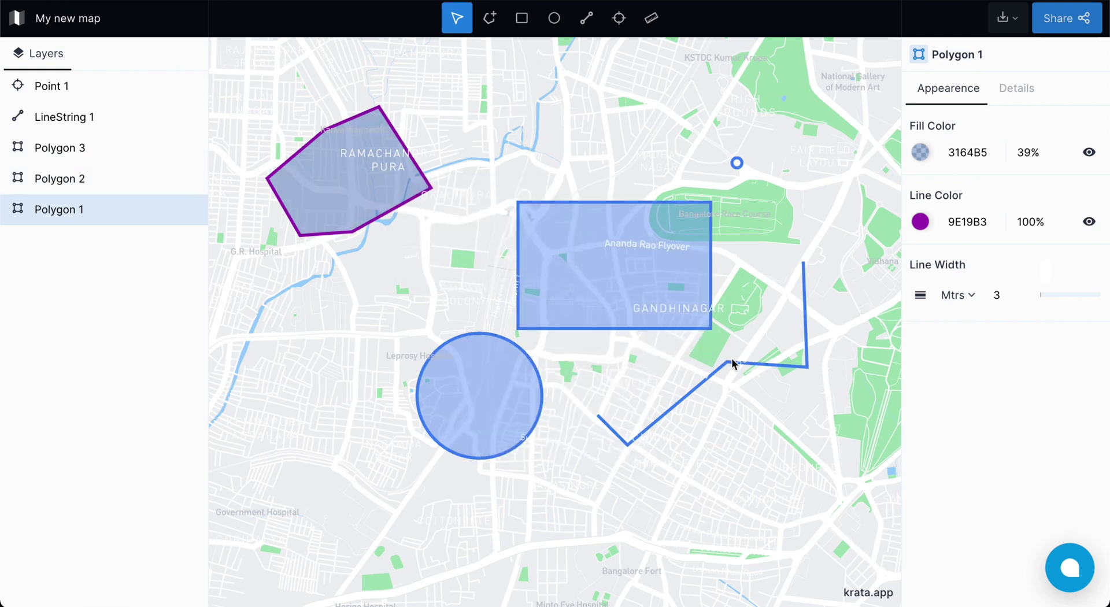
{"action": "mouse_move", "coordinate": [619, 298]}
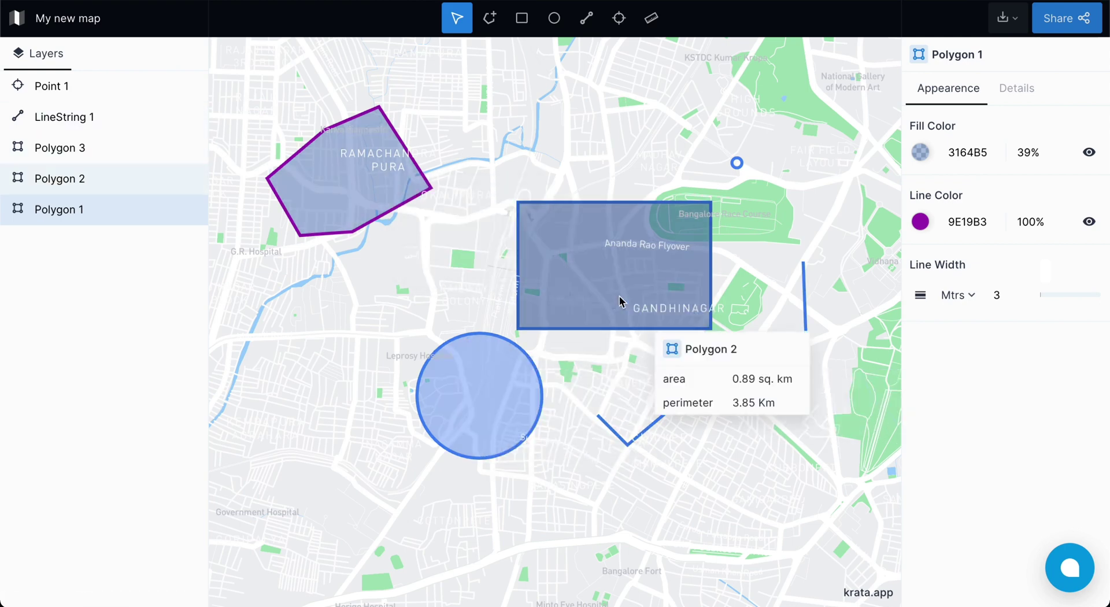
{"action": "left_click", "coordinate": [595, 267]}
{"action": "left_click", "coordinate": [1013, 90]}
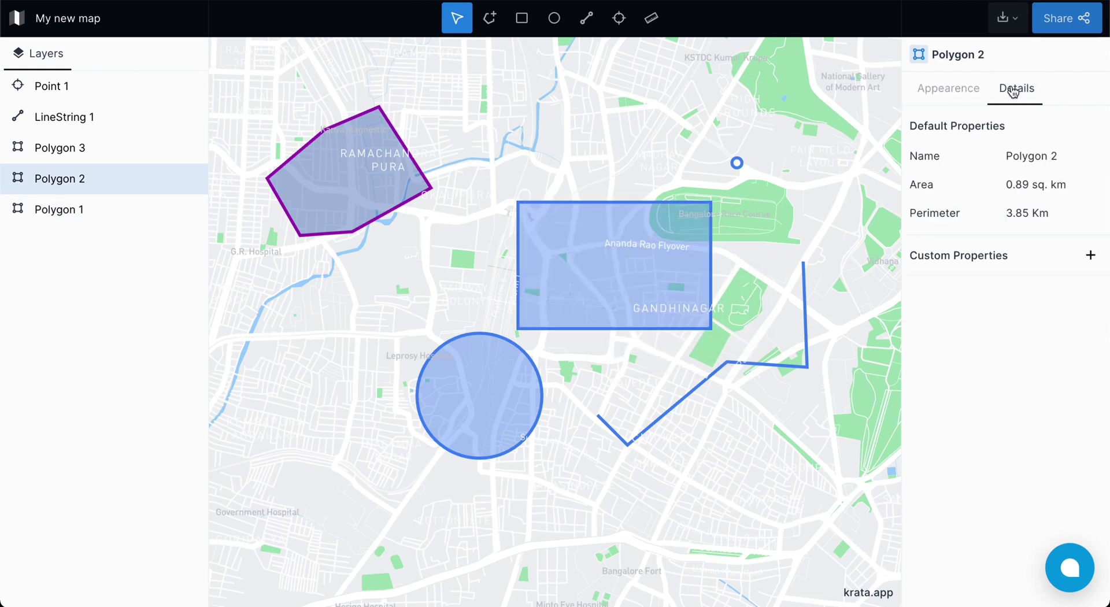
{"action": "double_click", "coordinate": [1028, 154]}
{"action": "left_click_drag", "start_coordinate": [1016, 184], "coordinate": [1024, 184]}
{"action": "triple_click", "coordinate": [1024, 182]}
{"action": "triple_click", "coordinate": [1022, 209]}
{"action": "left_click", "coordinate": [1021, 209]}
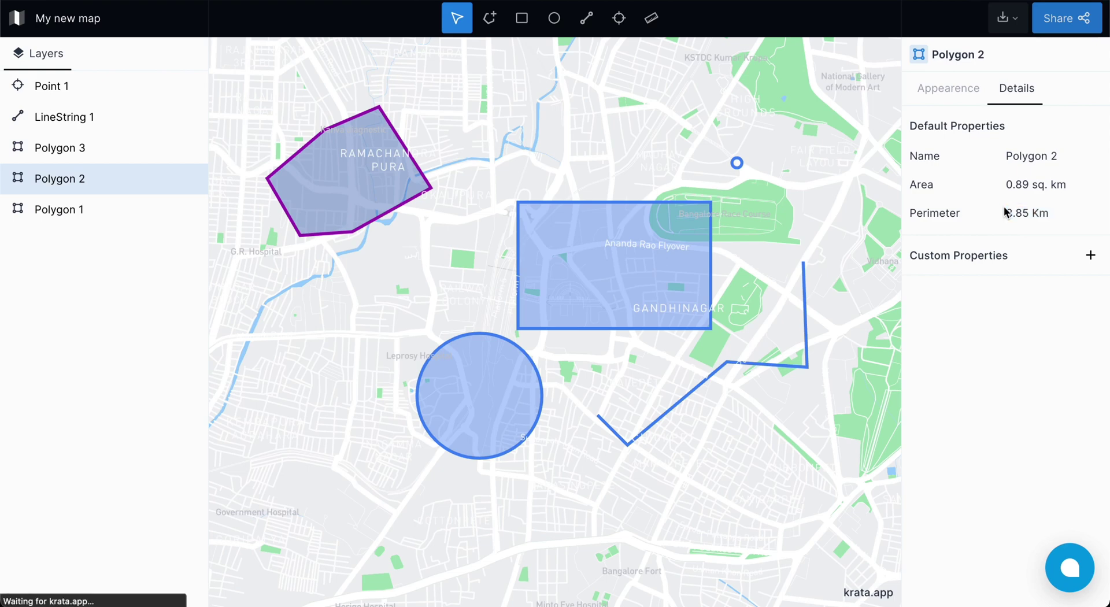
Read LineString 1's 2.16 Km distance and Point 1's radius value.
{"action": "left_click", "coordinate": [803, 292]}
{"action": "triple_click", "coordinate": [1031, 185]}
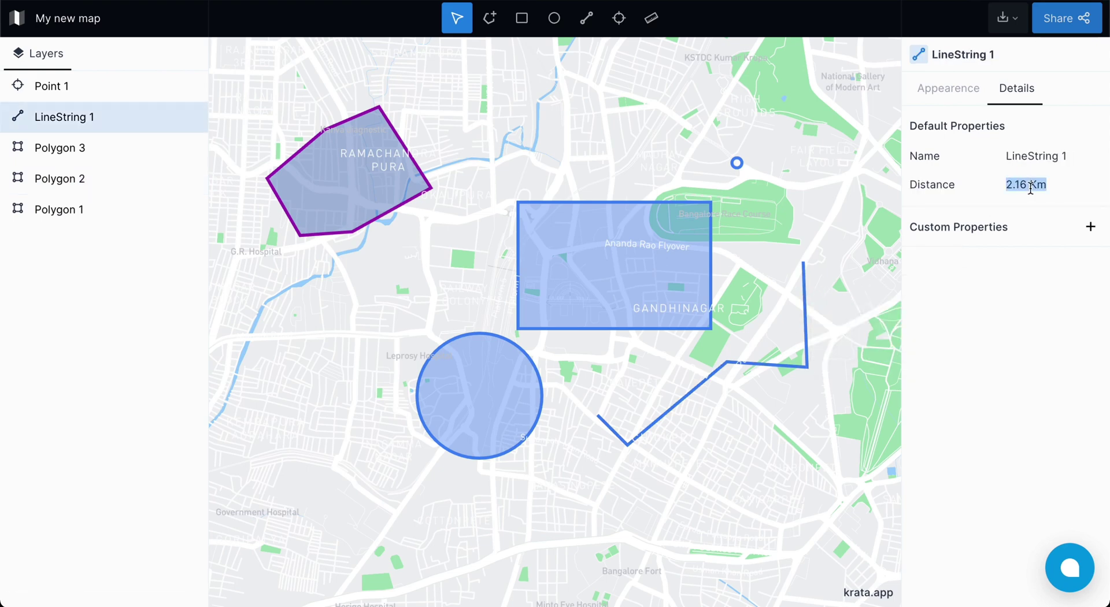
{"action": "left_click", "coordinate": [737, 164]}
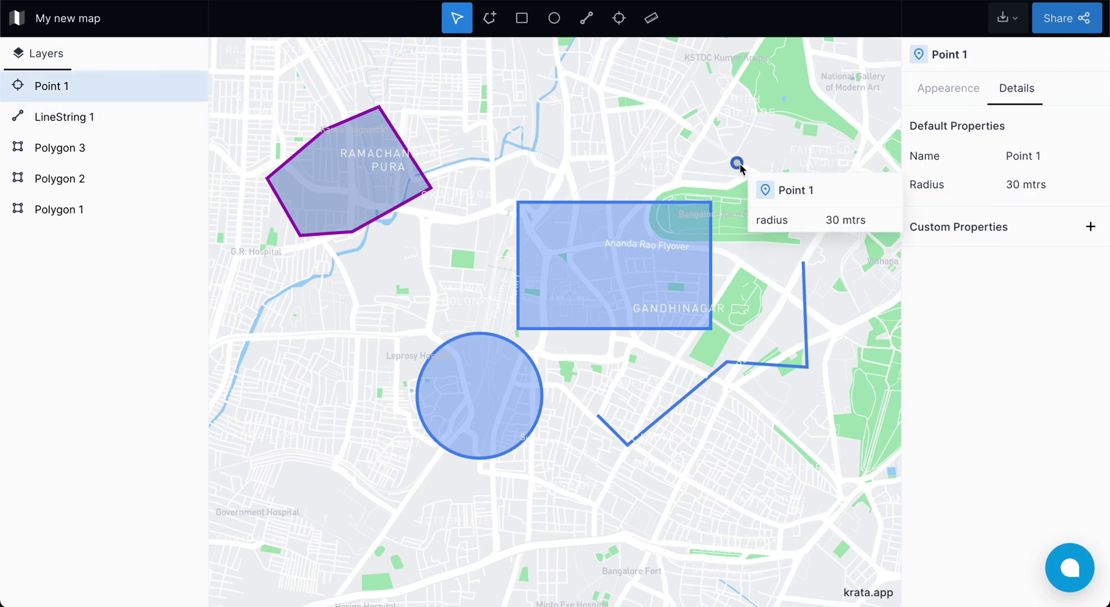
{"action": "triple_click", "coordinate": [1017, 185]}
Rename the Point 1 layer to 'Sample point'.
{"action": "left_click", "coordinate": [976, 182]}
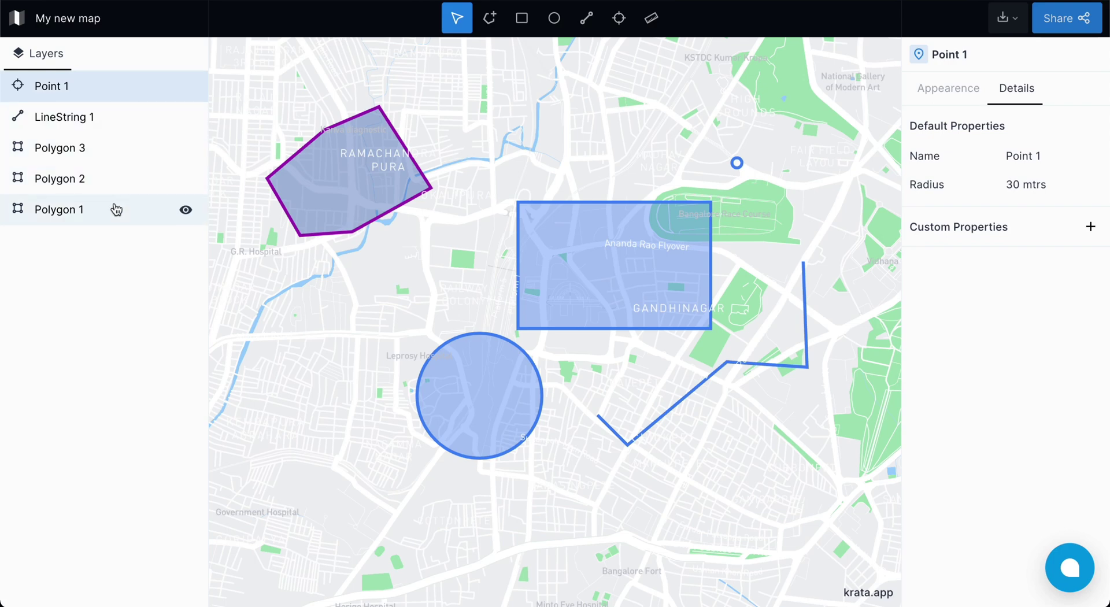
{"action": "double_click", "coordinate": [53, 85]}
{"action": "type", "text": "Sample poin"}
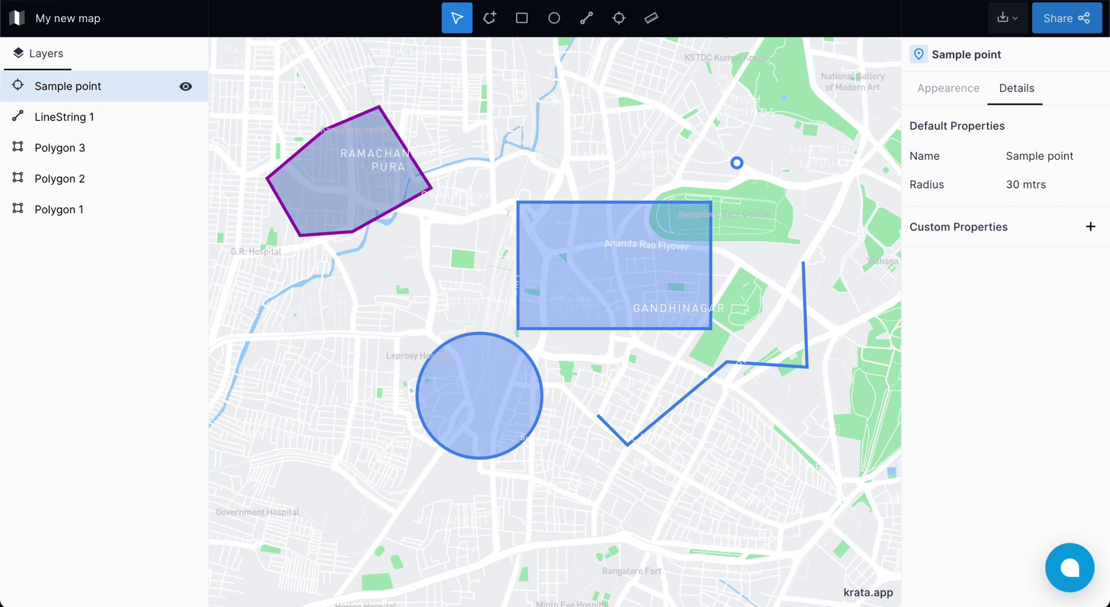
Toggle Polygon 3's visibility off and on twice, then pan to show all shapes.
{"action": "left_click", "coordinate": [19, 151]}
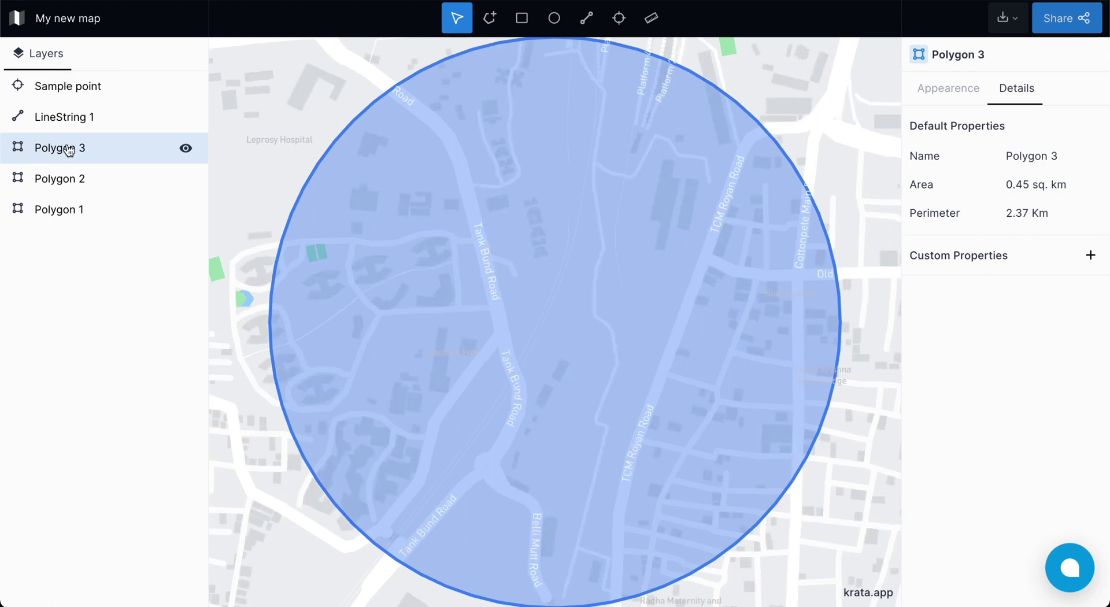
{"action": "left_click", "coordinate": [186, 150]}
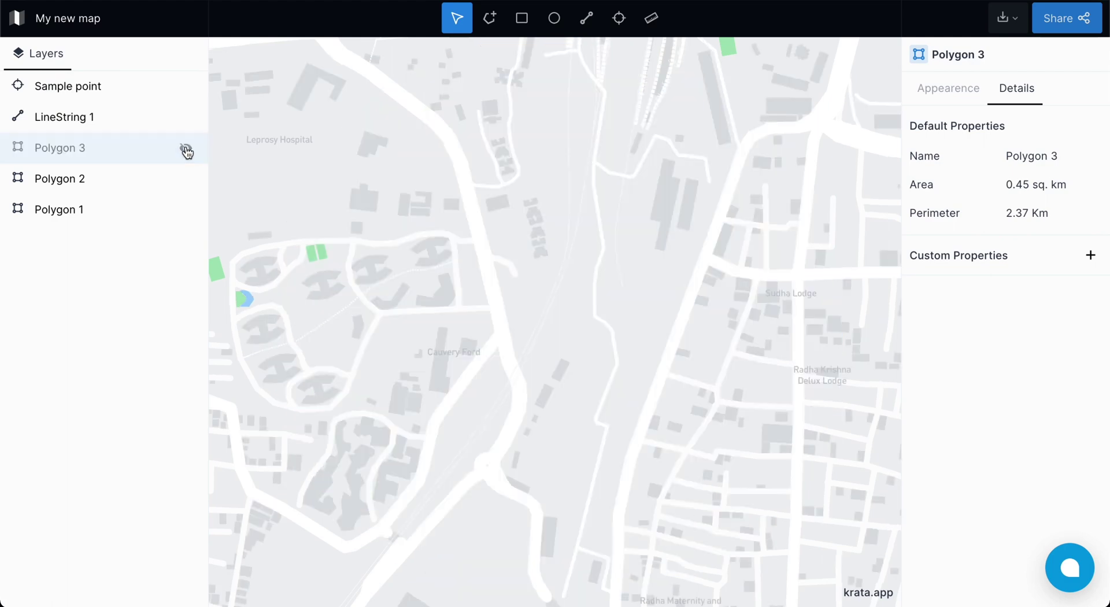
{"action": "left_click", "coordinate": [185, 150]}
{"action": "left_click", "coordinate": [186, 150]}
{"action": "left_click", "coordinate": [186, 150]}
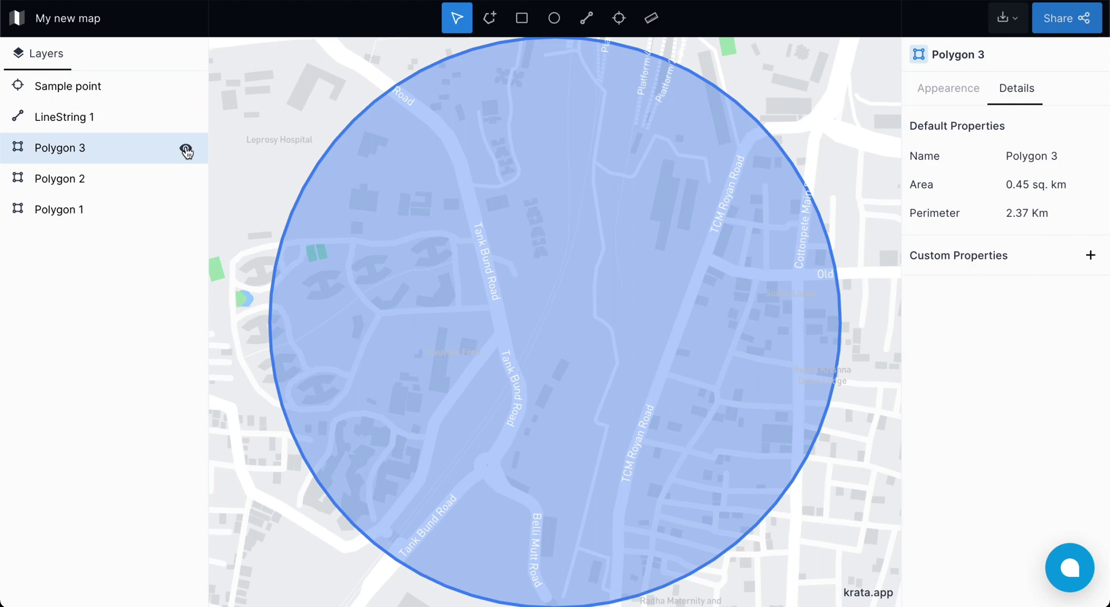
{"action": "scroll", "coordinate": [305, 126], "scroll_direction": "down", "scroll_amount": 2}
{"action": "scroll", "coordinate": [305, 126], "scroll_direction": "down", "scroll_amount": 3}
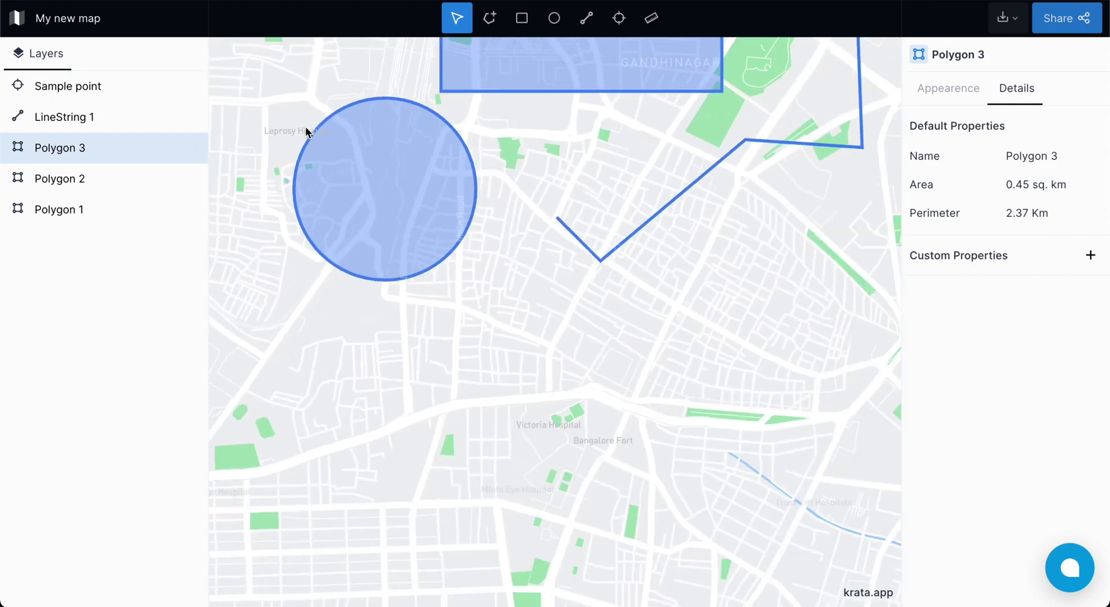
{"action": "left_click_drag", "start_coordinate": [508, 219], "coordinate": [525, 404]}
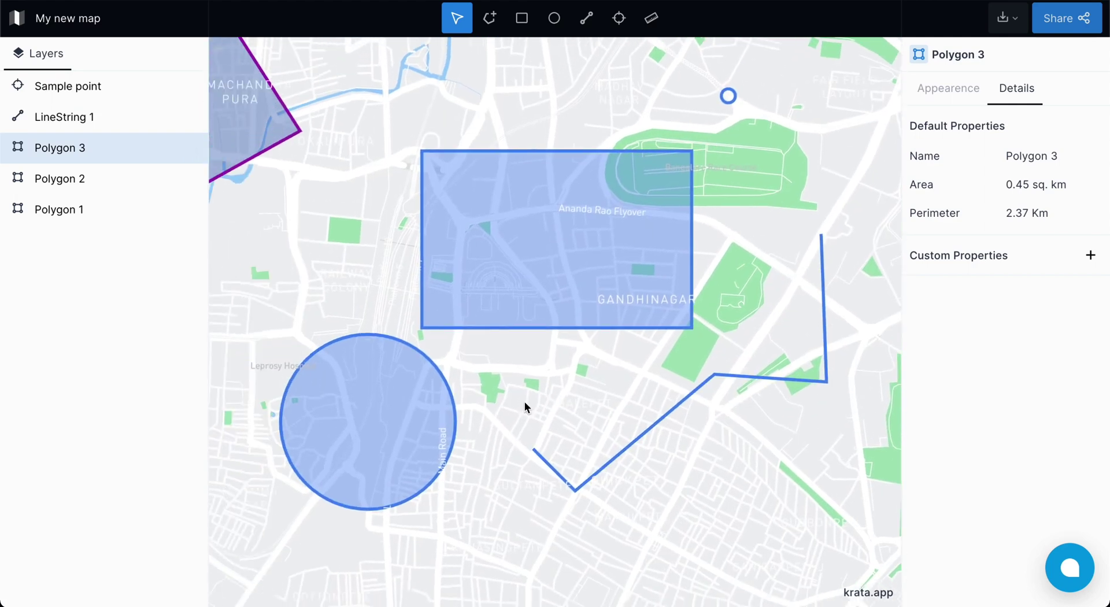
{"action": "scroll", "coordinate": [524, 397], "scroll_direction": "down", "scroll_amount": 1}
Export the map as an image, then copy its public share link.
{"action": "left_click", "coordinate": [1008, 19]}
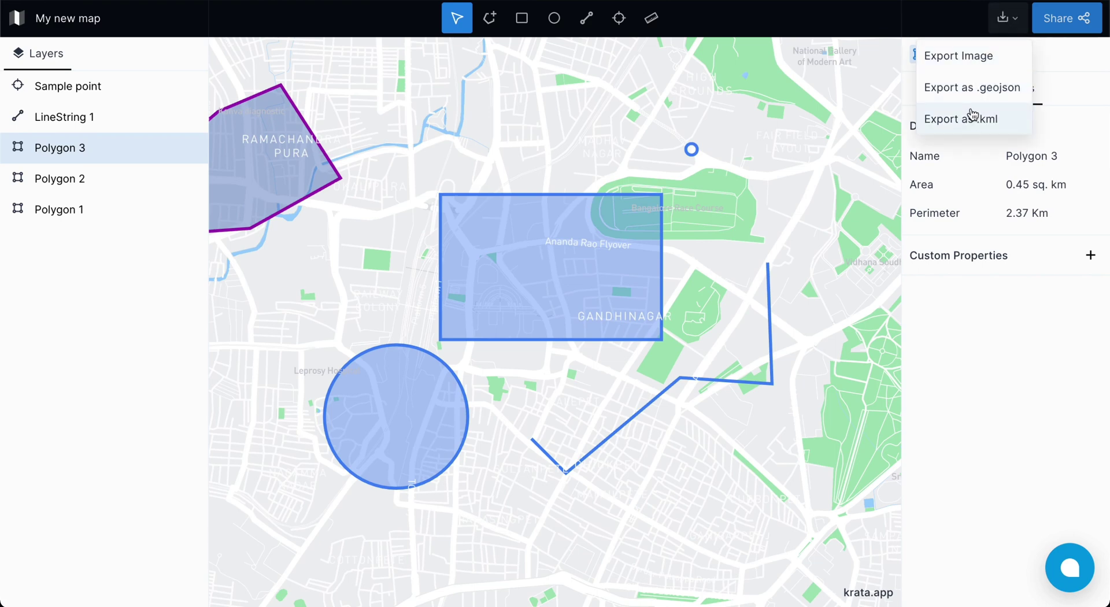
{"action": "left_click", "coordinate": [983, 66]}
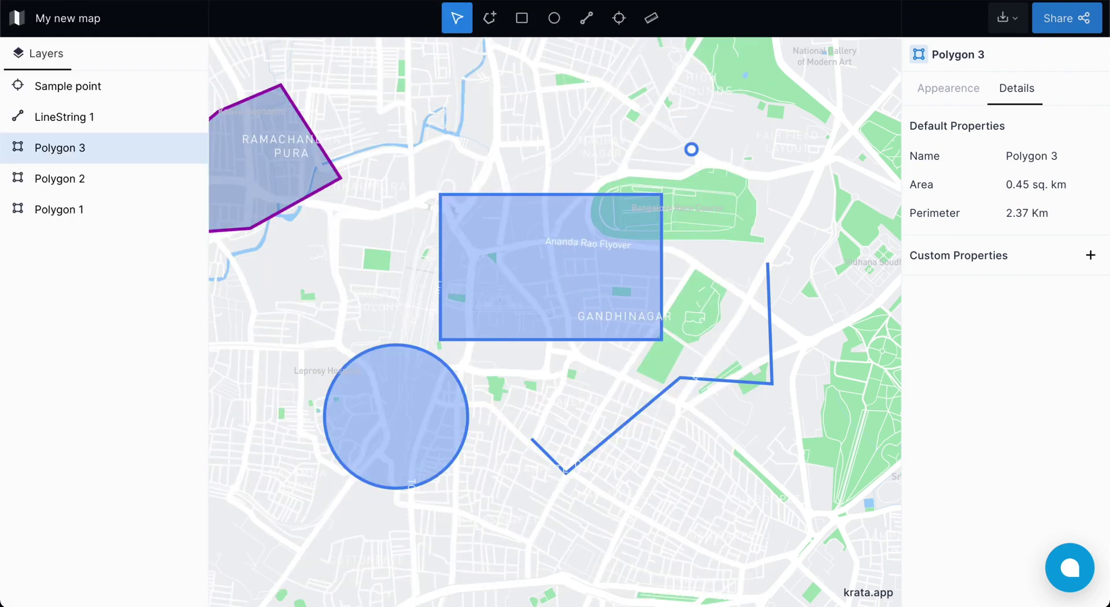
{"action": "left_click", "coordinate": [1069, 29]}
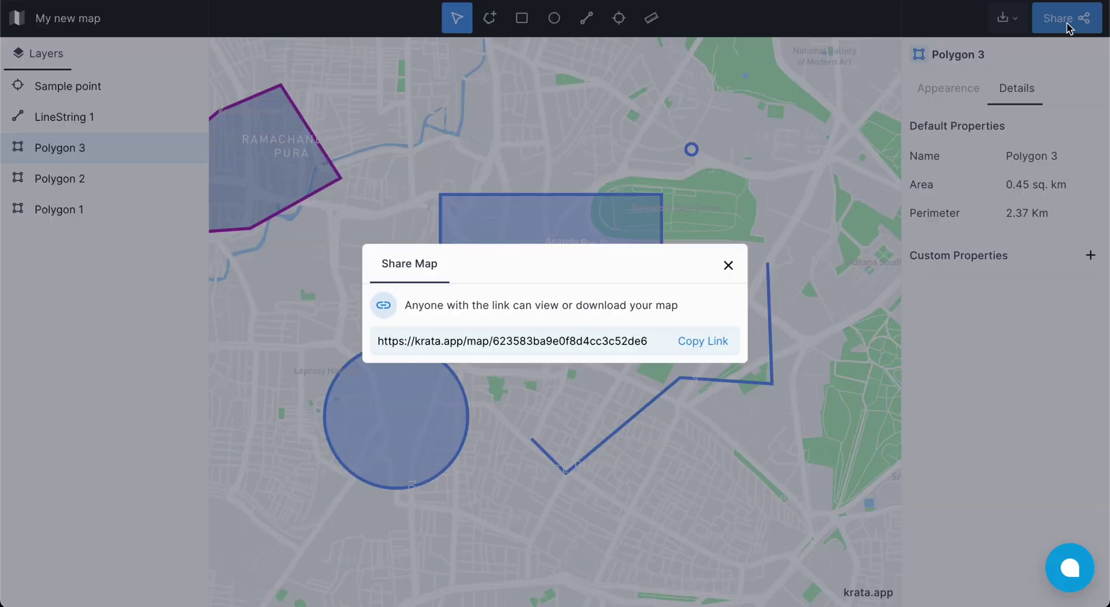
{"action": "left_click", "coordinate": [716, 347]}
{"action": "left_click", "coordinate": [729, 265]}
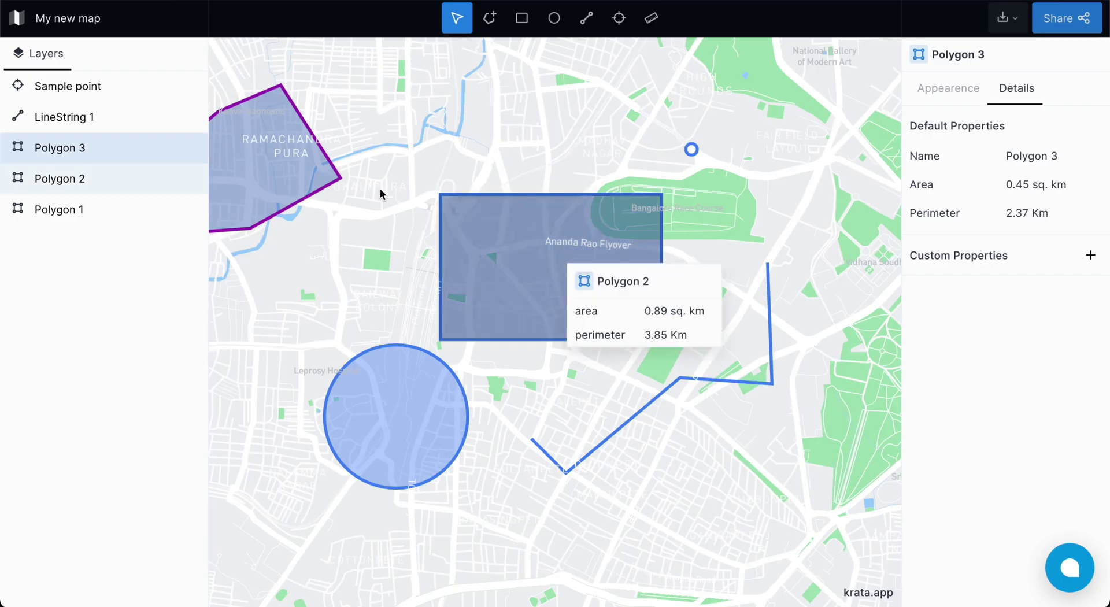
Go back to the Your Maps dashboard using the Krata logo.
{"action": "left_click", "coordinate": [19, 22]}
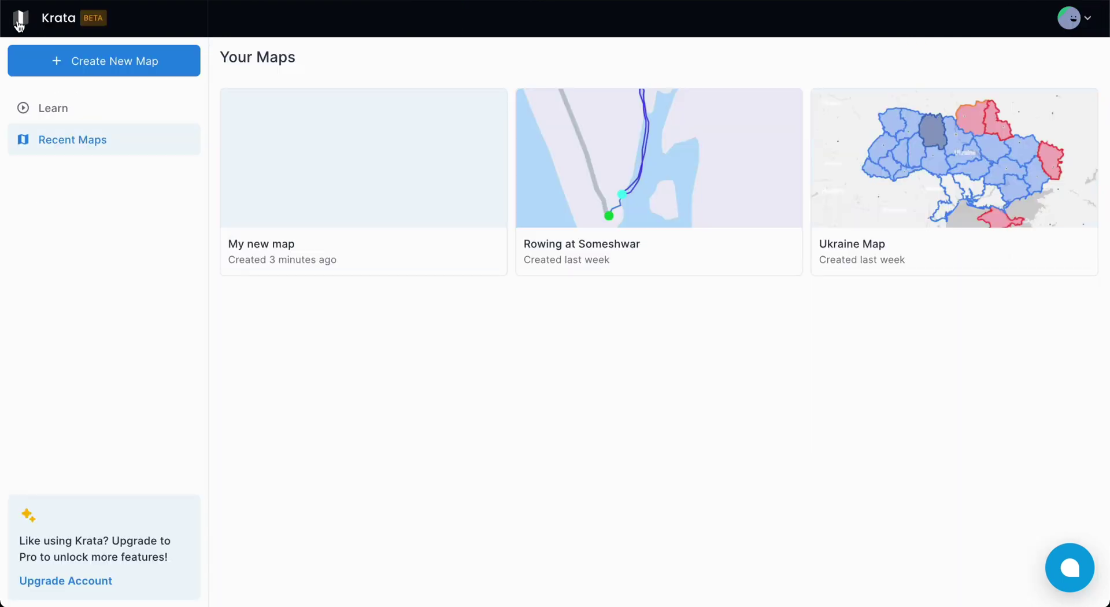